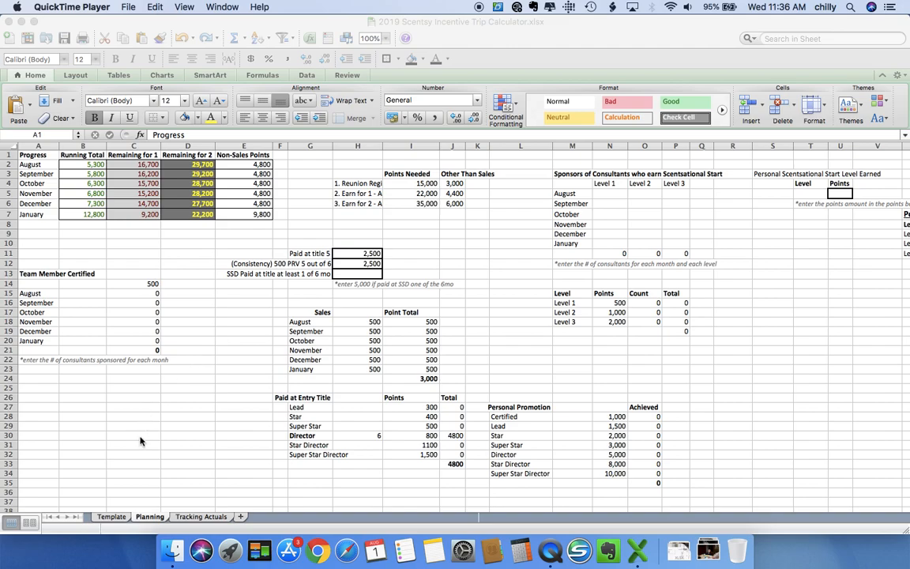
Look through the Template, Planning and Tracking Actuals sheets, finishing on the Planning sheet
click(148, 519)
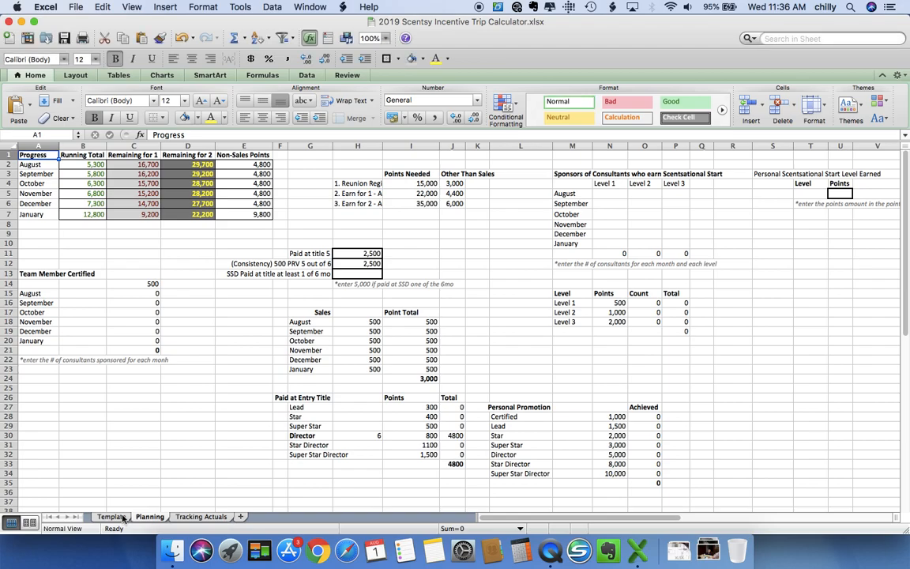
click(123, 517)
click(150, 518)
click(197, 517)
click(113, 517)
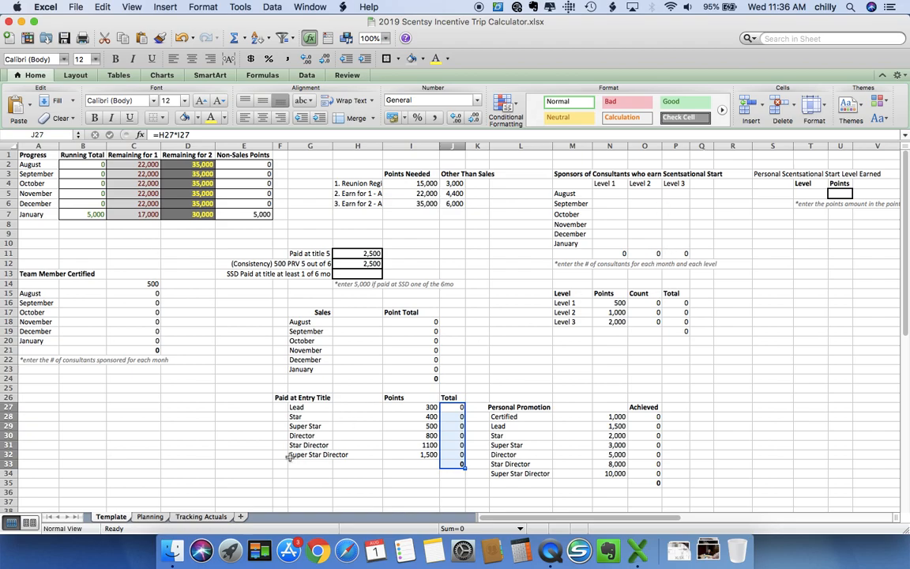
click(152, 518)
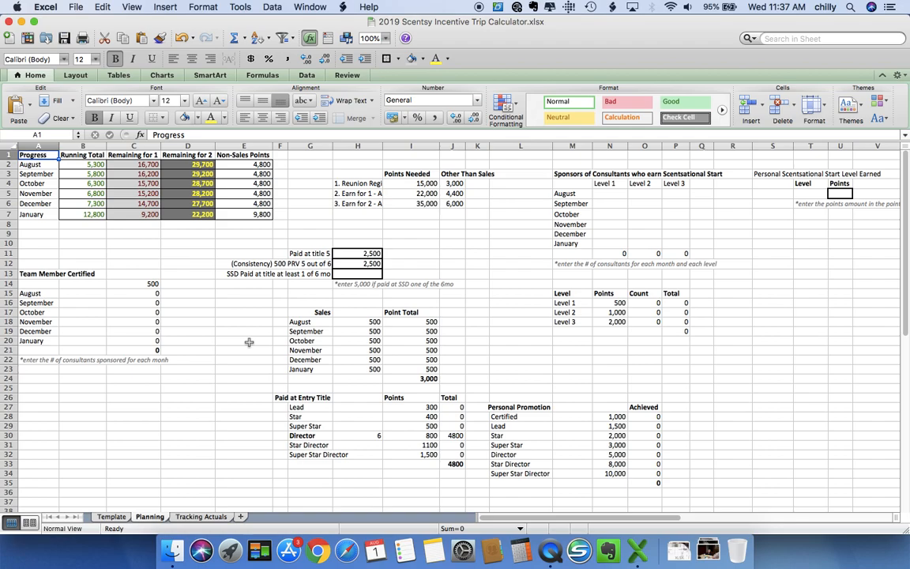
click(211, 517)
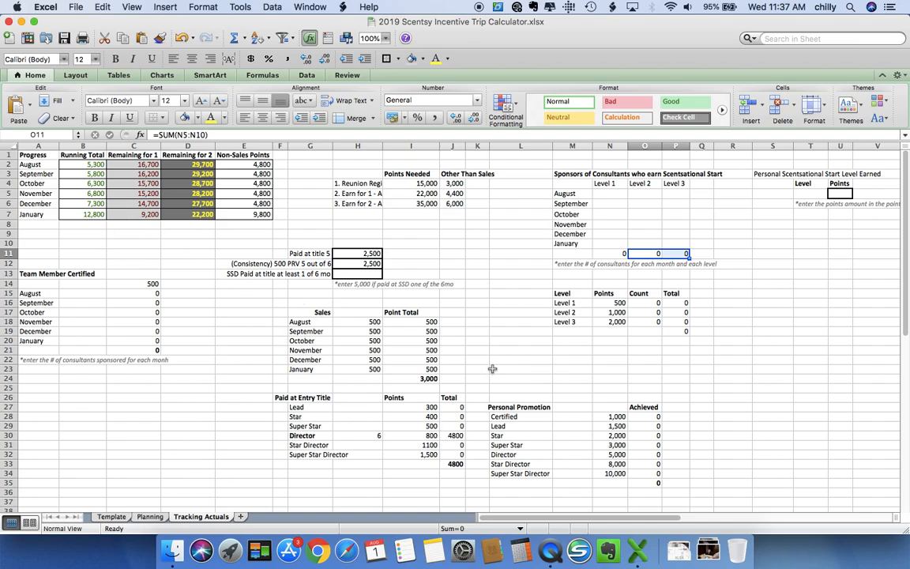
click(149, 517)
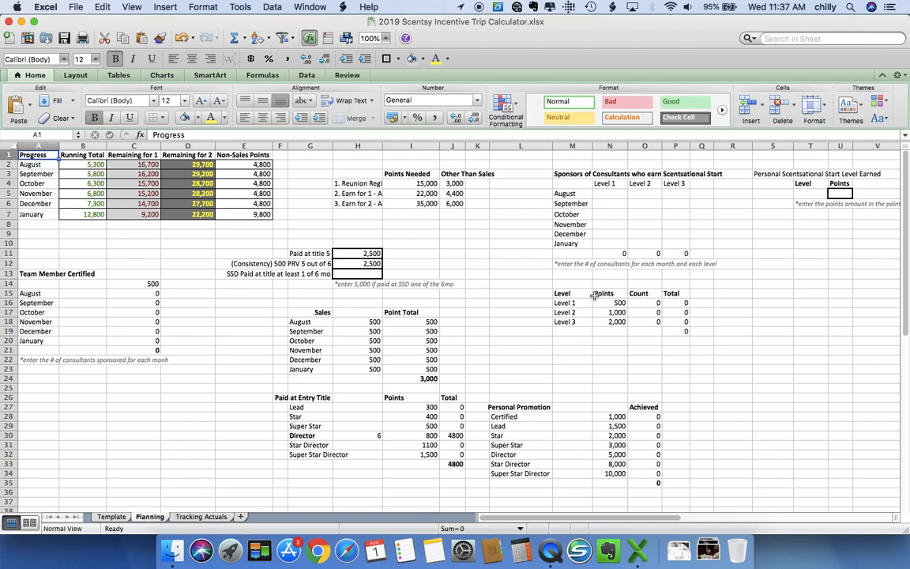
Slightly widen column J, which holds the Other Than Sales heading, on the Planning sheet
click(346, 184)
drag(357, 173, 495, 204)
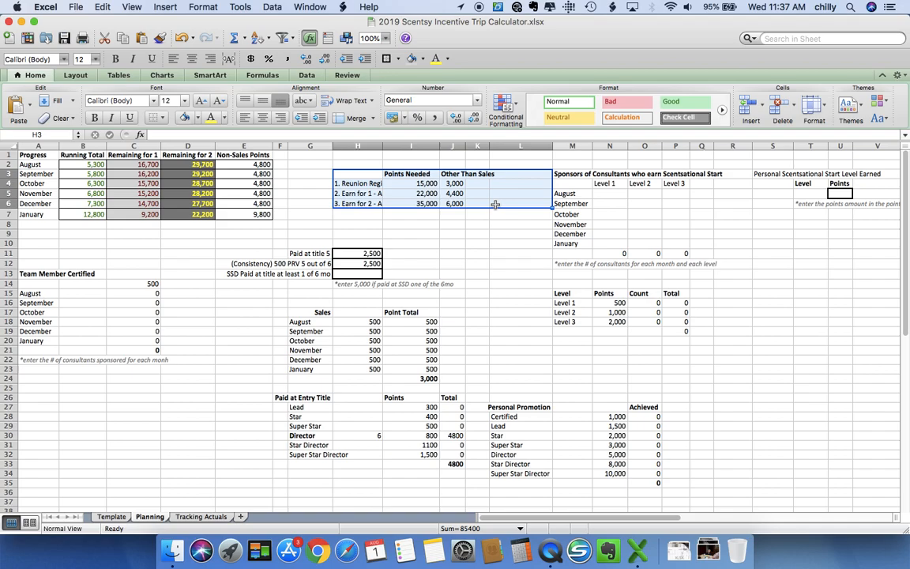
click(457, 173)
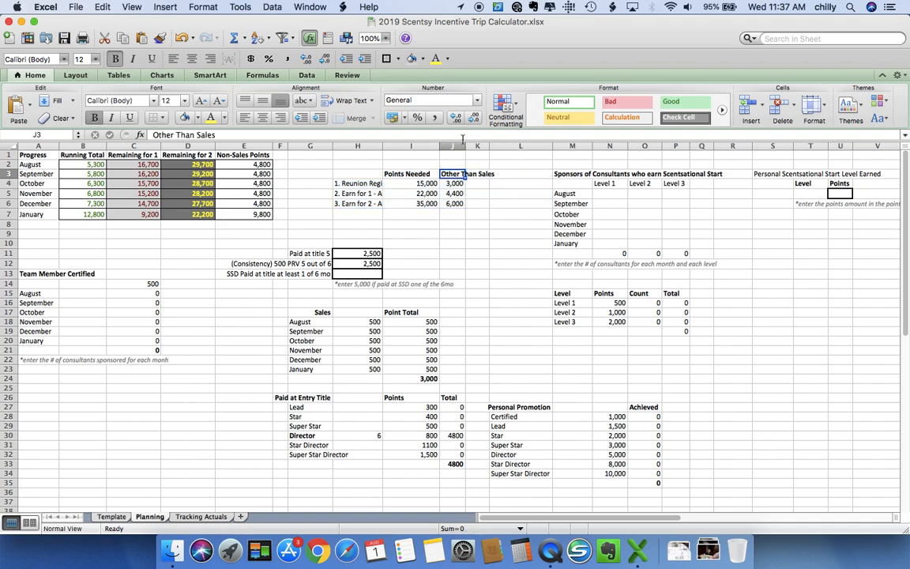
drag(465, 145, 473, 145)
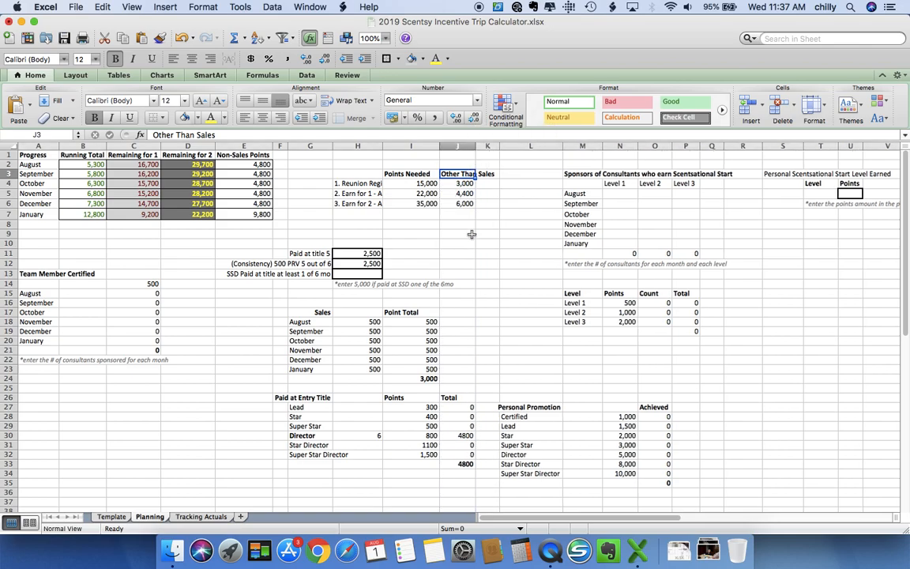
Review the Points Needed and Other Than Sales amounts for the three incentive trip levels
click(422, 185)
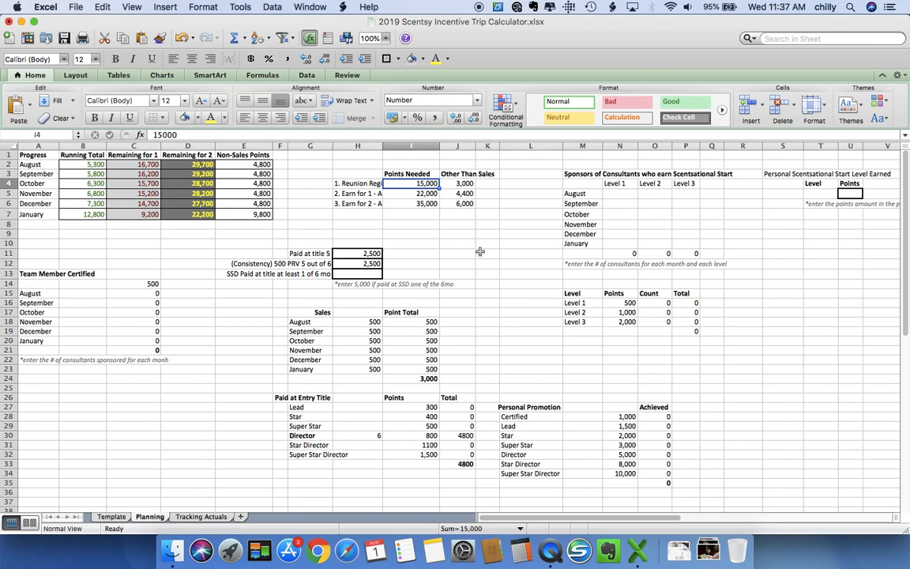
key(Down)
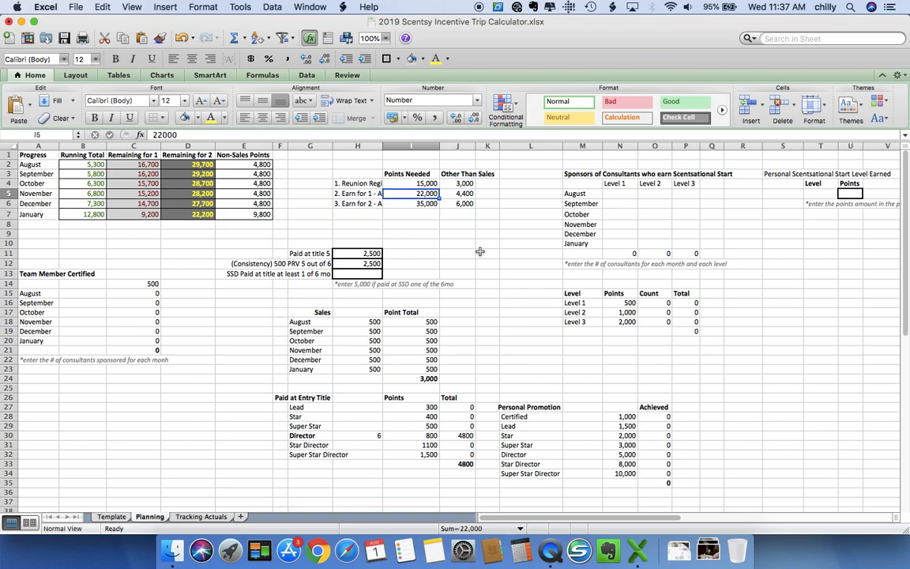
key(Down)
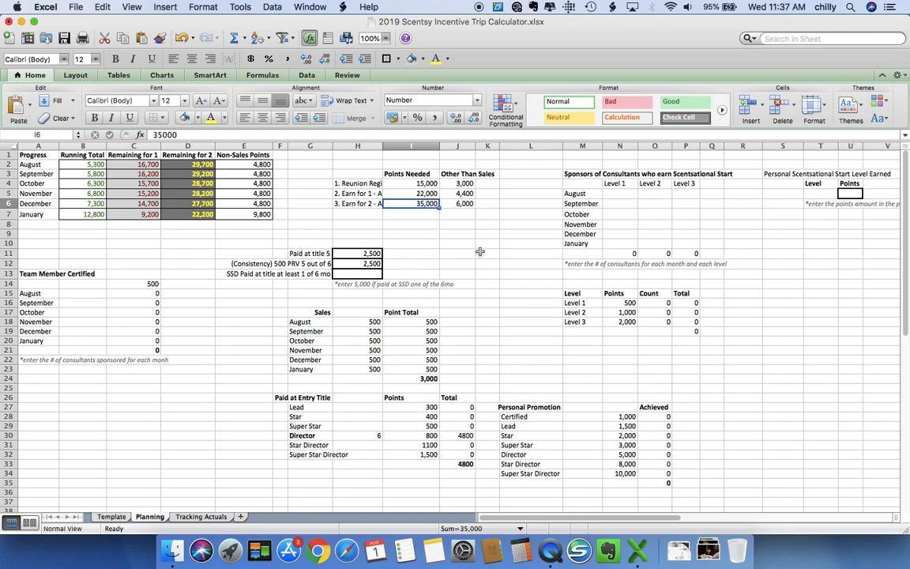
key(Right)
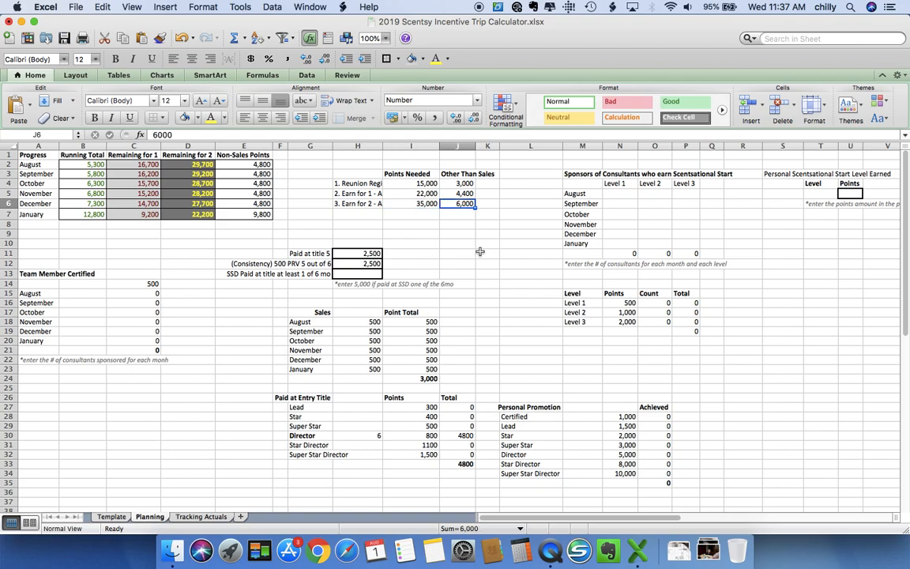
key(Up)
key(Up)
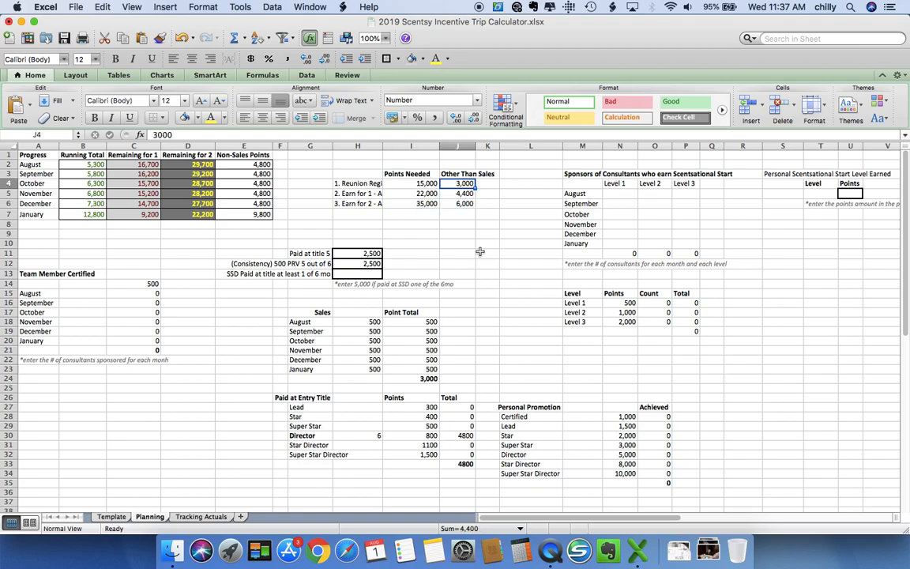
key(Down)
key(Down)
key(Up)
key(Up)
key(Down)
key(Down)
Go from the trip requirements to the Progress table and look over its month rows from December up to August
key(Left)
key(Left)
key(Left)
key(Left)
key(Left)
key(Left)
key(Left)
key(Left)
key(Left)
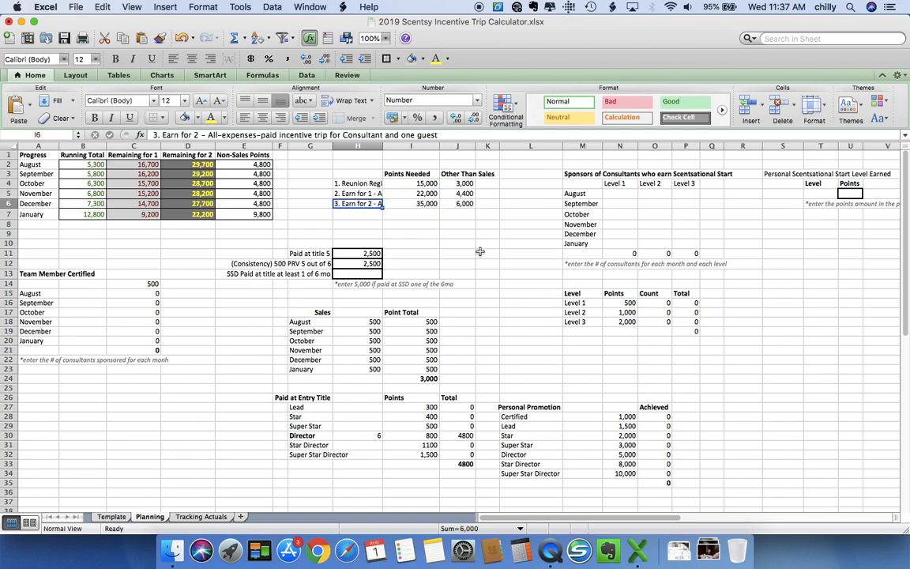
key(Up)
key(Up)
key(Up)
key(Up)
key(Up)
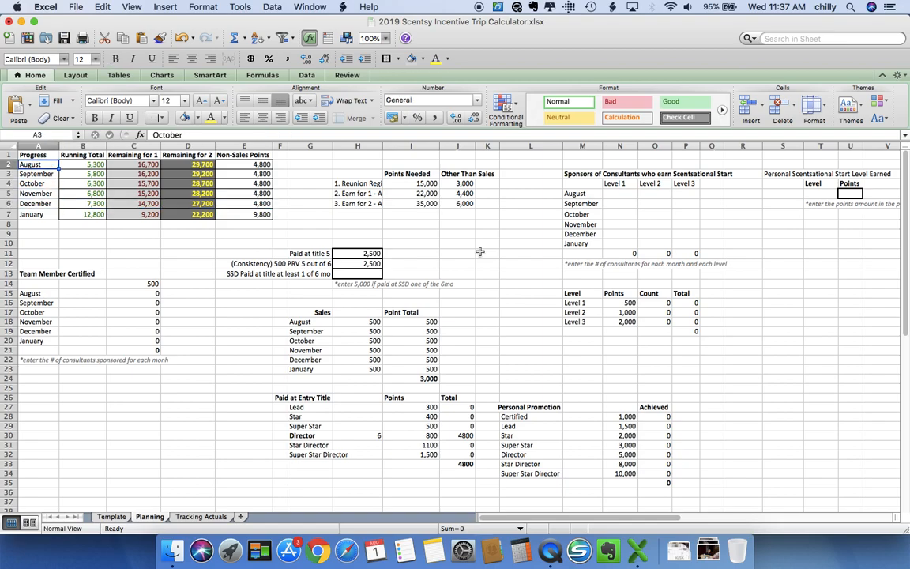
Inspect the August Running Total formula and the cells it references, leaving the formula unedited
click(44, 164)
click(88, 164)
click(292, 135)
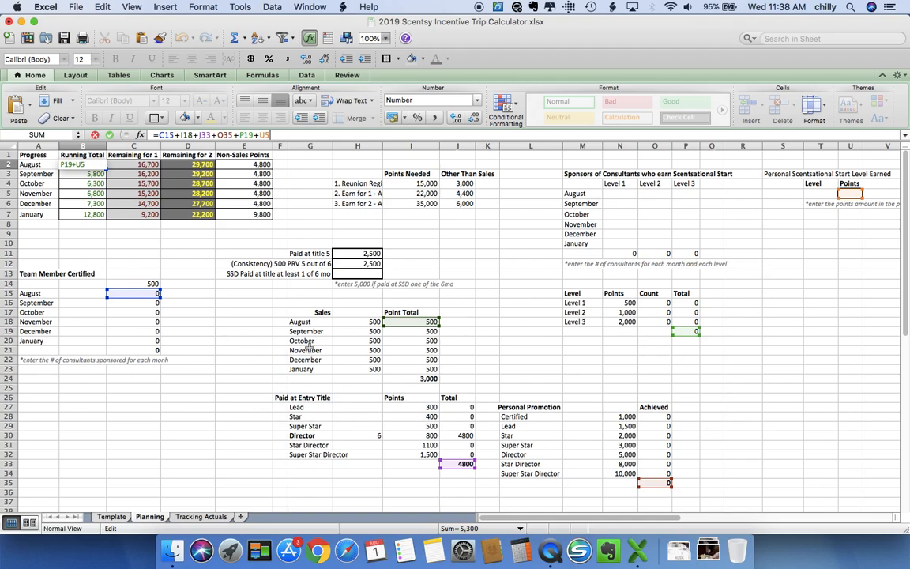
key(Escape)
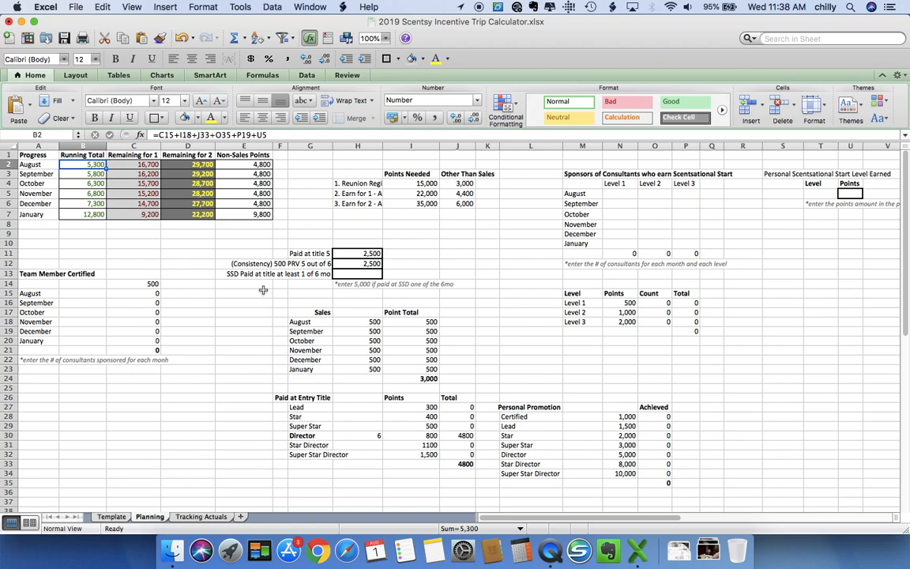
click(330, 135)
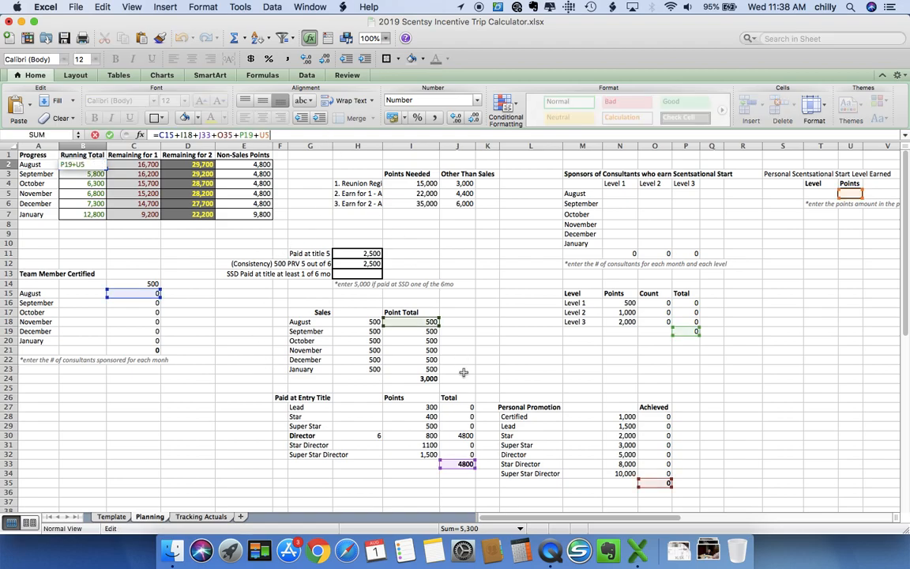
key(Escape)
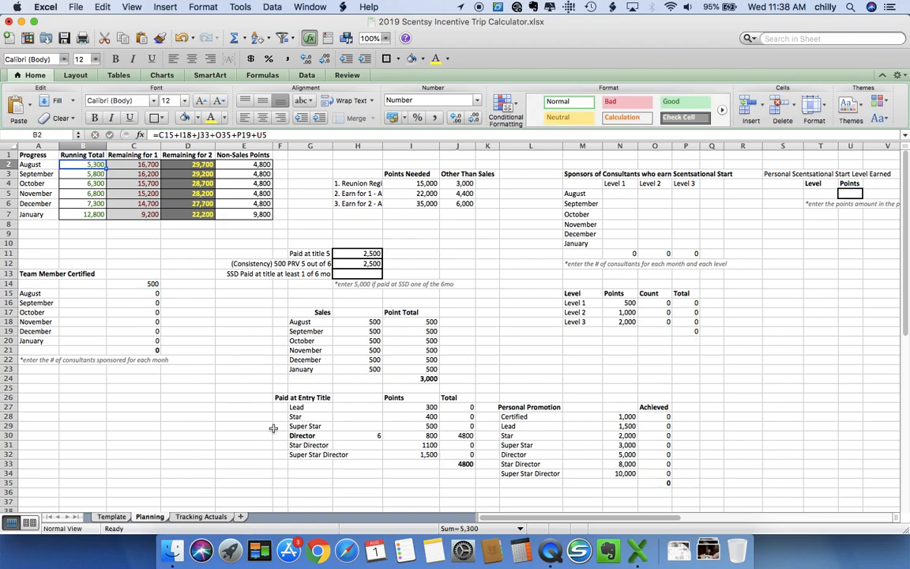
Review the Director month count in the Paid at Entry Title table and the monthly Sales amounts from August to January
click(365, 436)
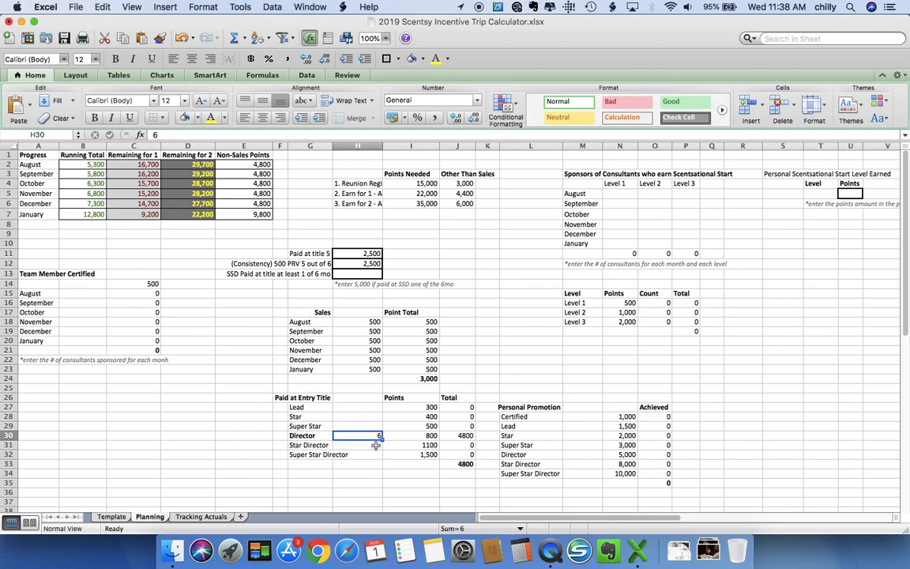
click(283, 398)
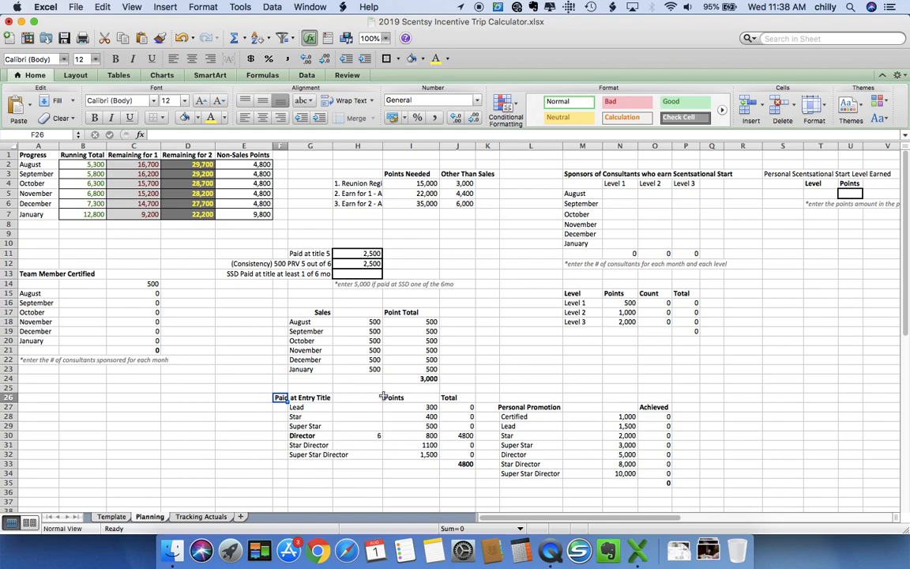
click(344, 320)
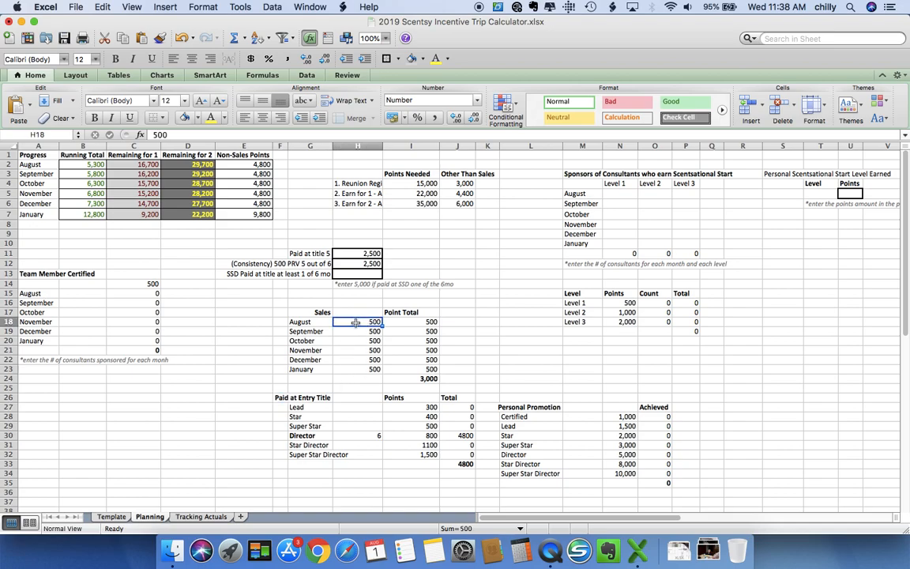
key(Left)
key(Right)
key(Down)
key(Down)
key(Down)
key(Down)
key(Down)
key(Up)
key(Up)
key(Up)
key(Up)
key(Up)
key(Left)
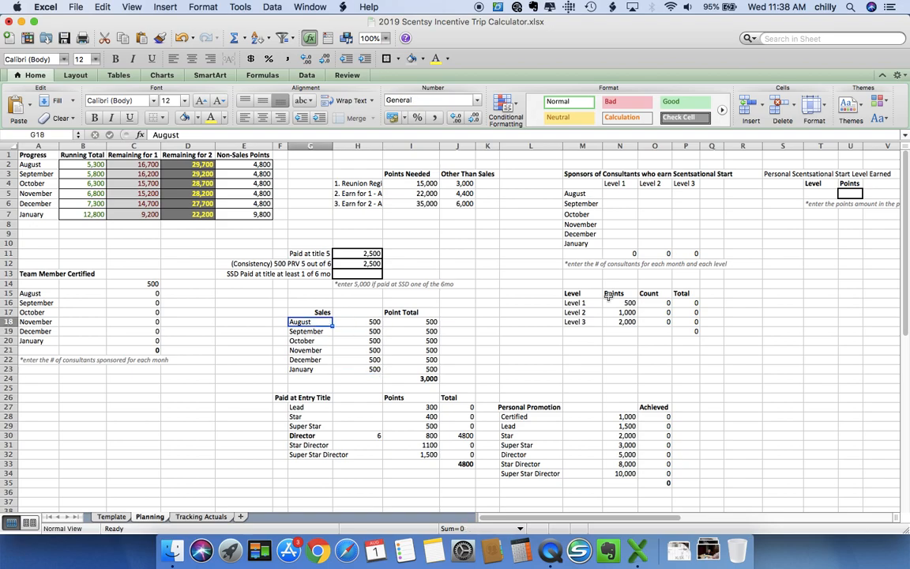
key(Right)
key(Down)
key(Down)
key(Down)
key(Down)
key(Down)
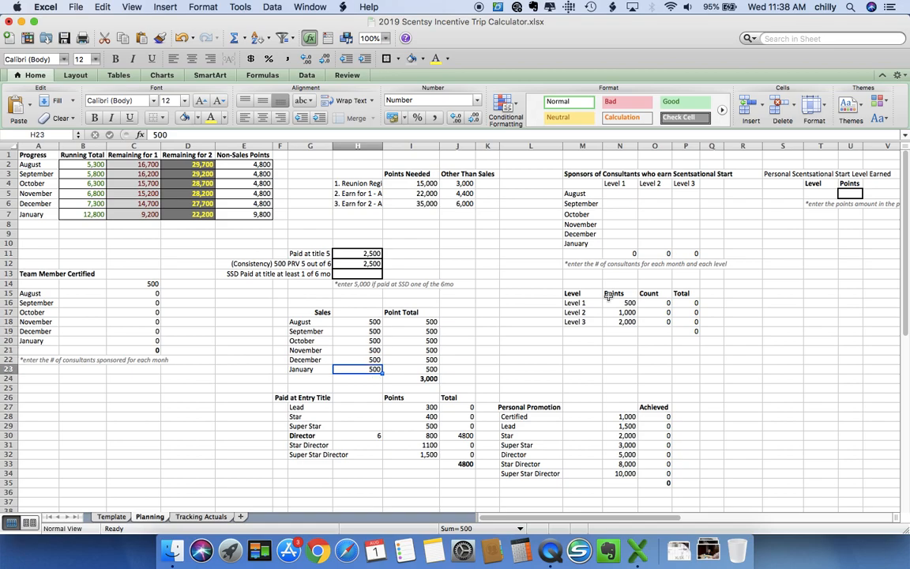
Check the Director row's month count, points and total, plus the sum of the Paid at Entry Title table
click(365, 443)
click(358, 436)
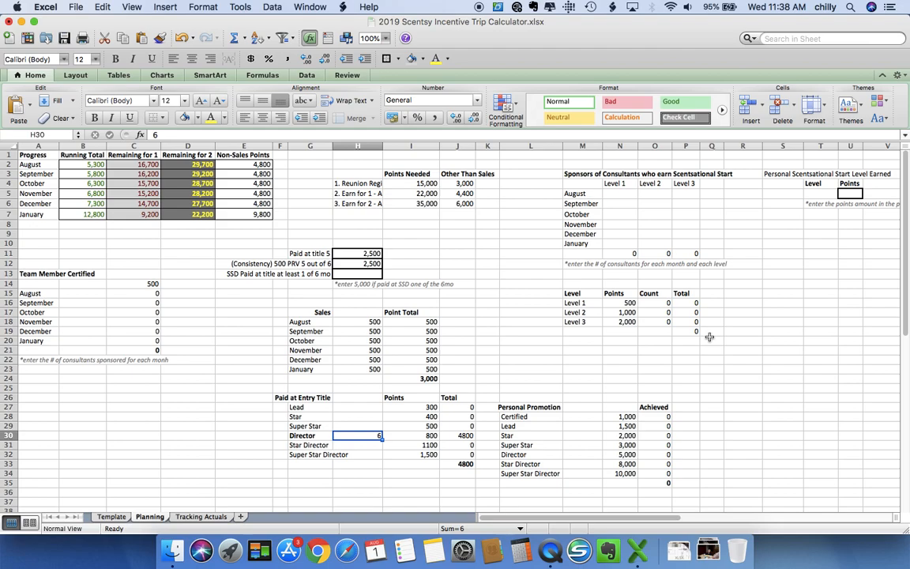
key(Left)
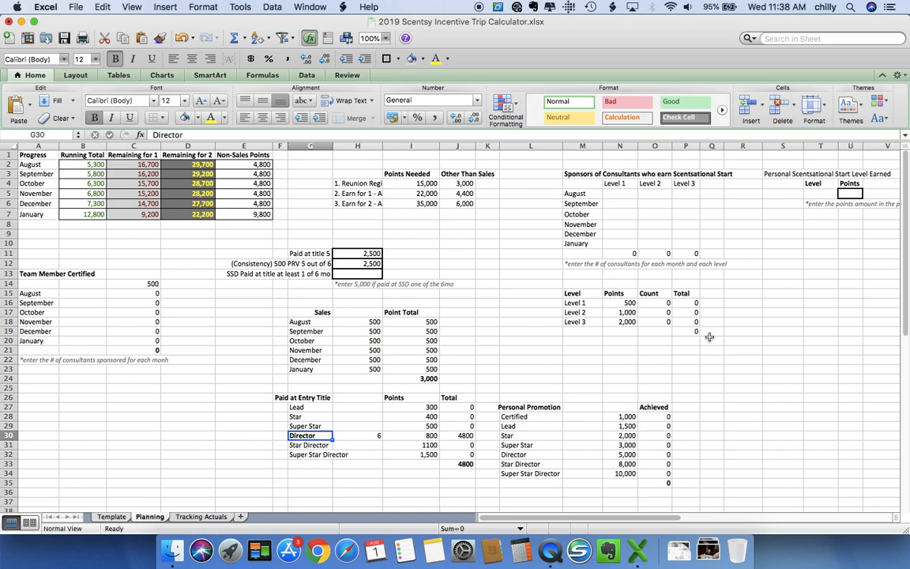
click(356, 444)
click(354, 436)
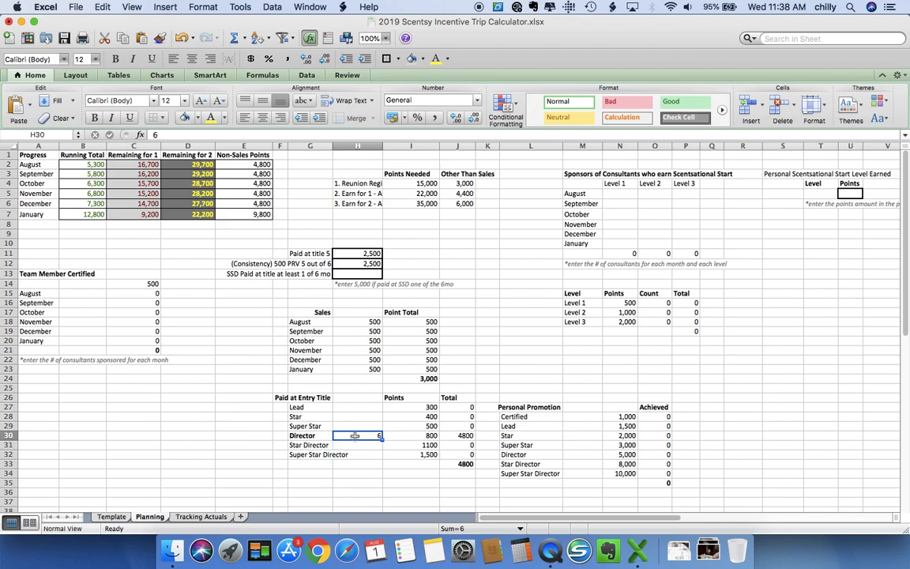
click(426, 435)
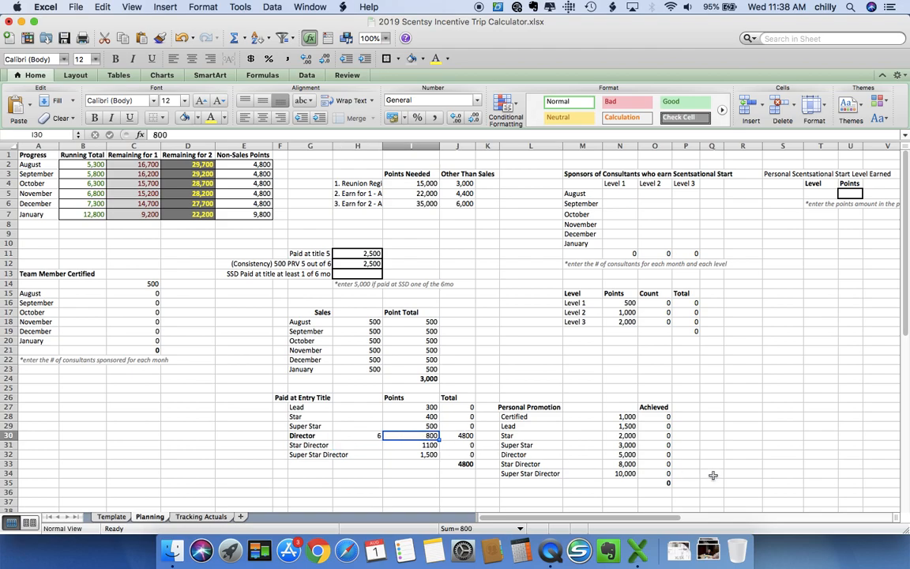
key(Right)
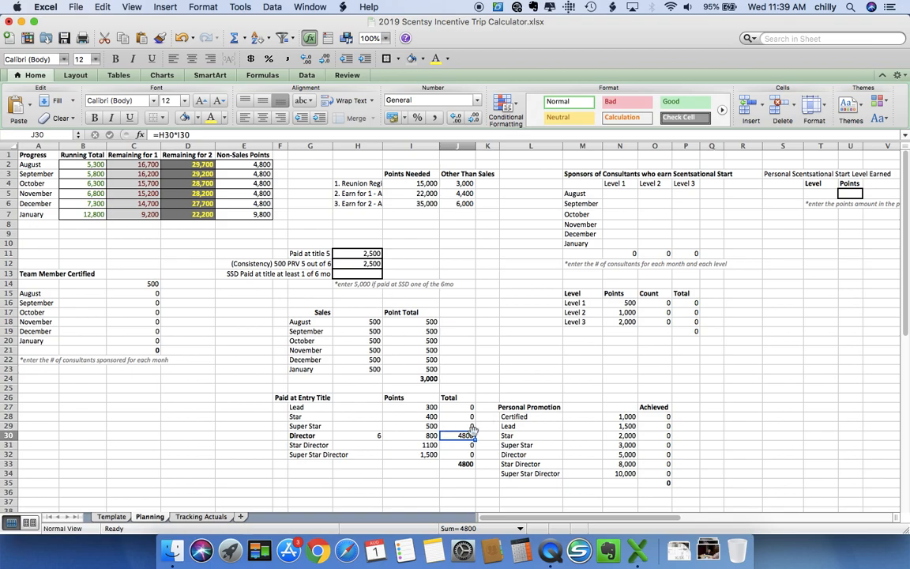
click(458, 464)
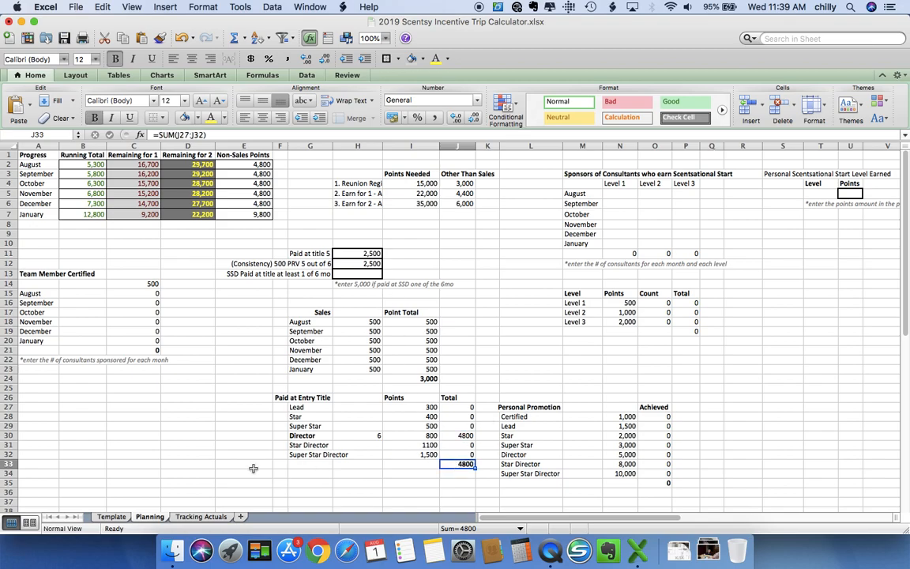
Review the paid-at-title and consistency bonus labels and inspect how the January Running Total formula includes those bonuses
click(314, 252)
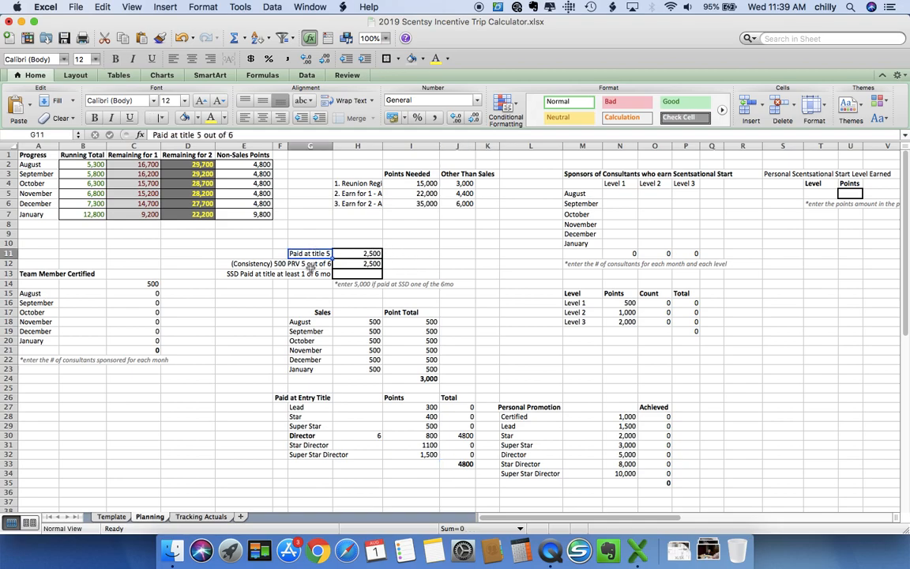
click(311, 265)
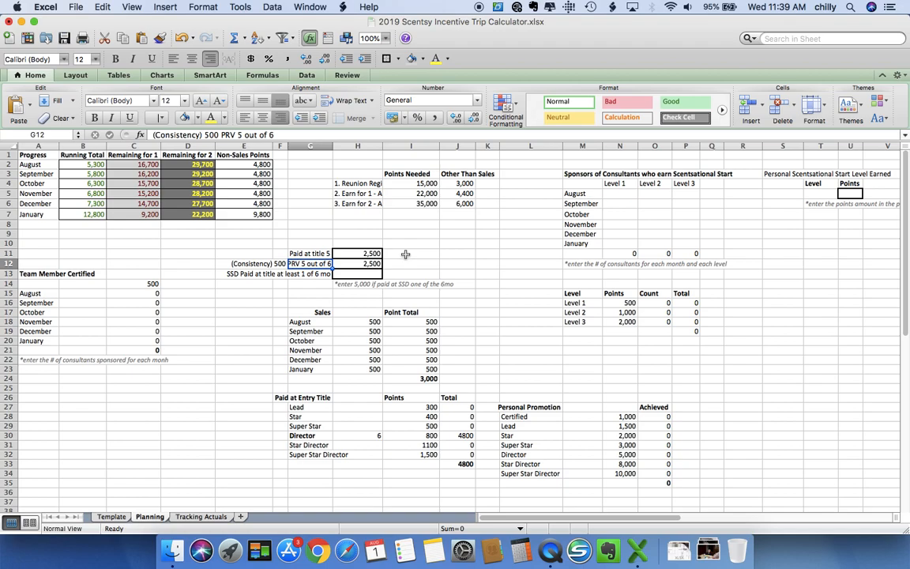
click(74, 211)
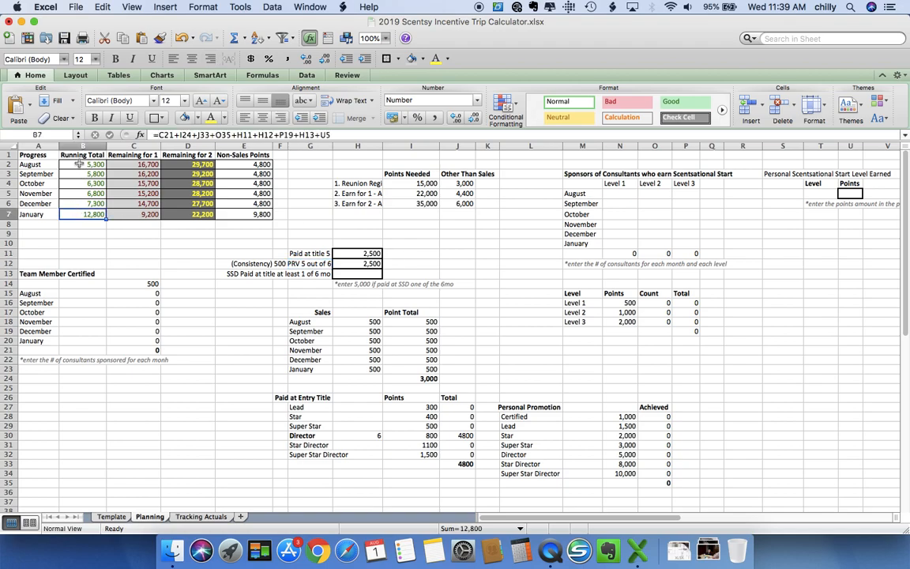
click(35, 212)
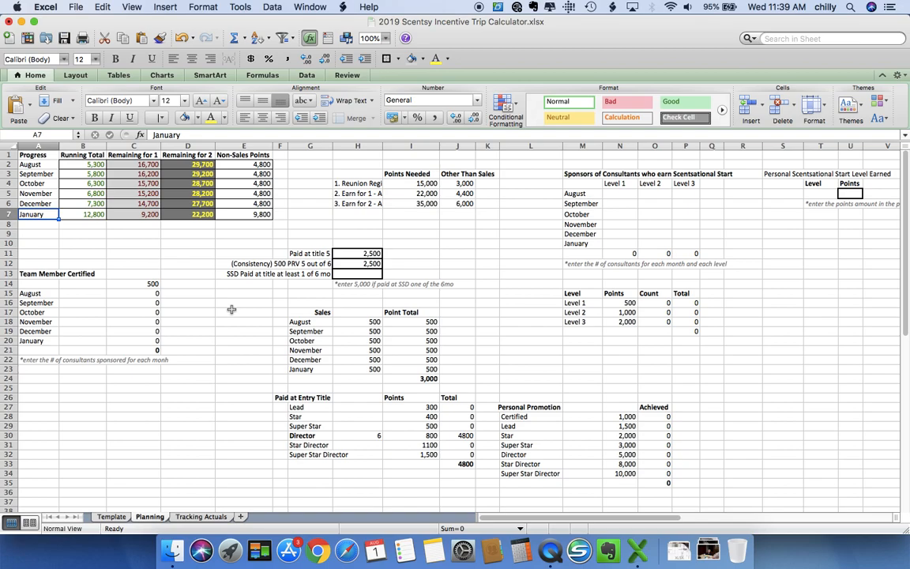
click(68, 212)
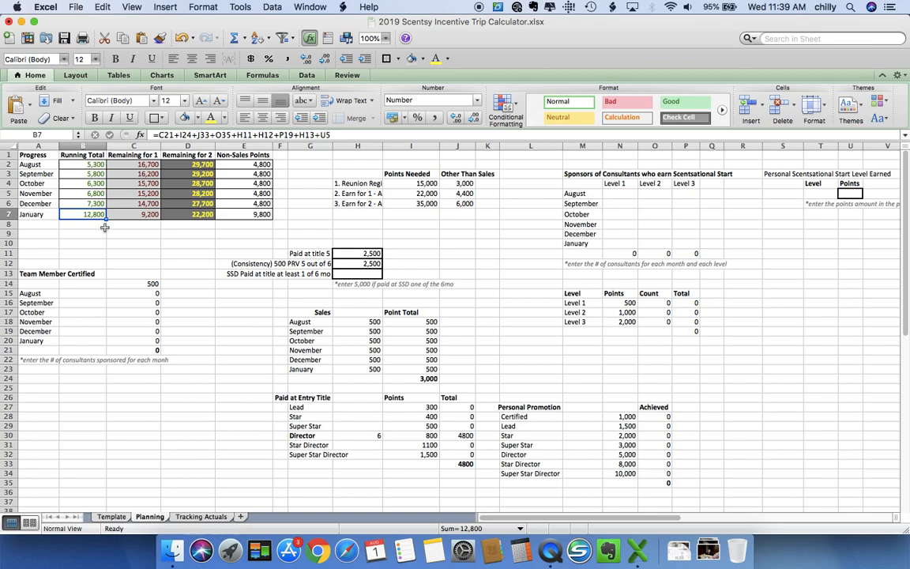
Divide January's Remaining for 1 points by the six months in C9 with the formula =C7/6
key(Right)
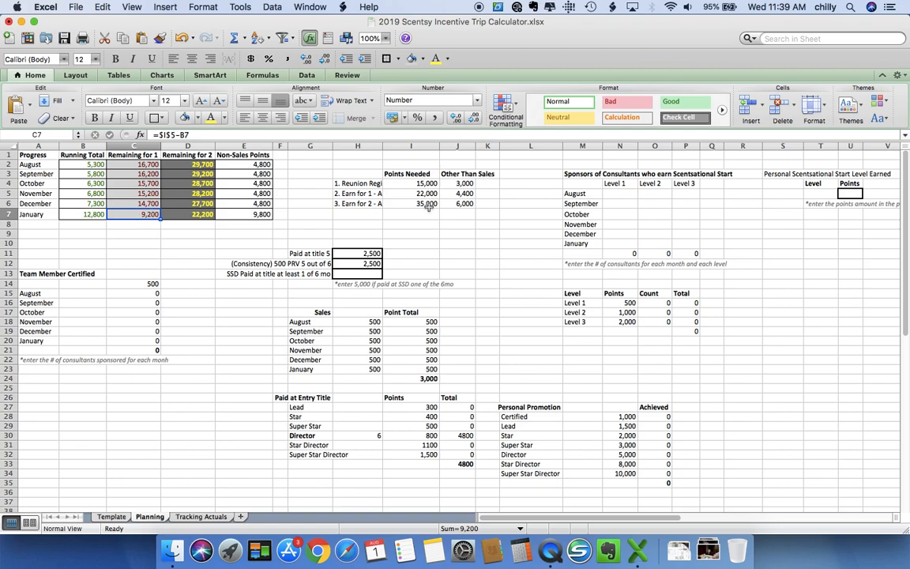
click(123, 232)
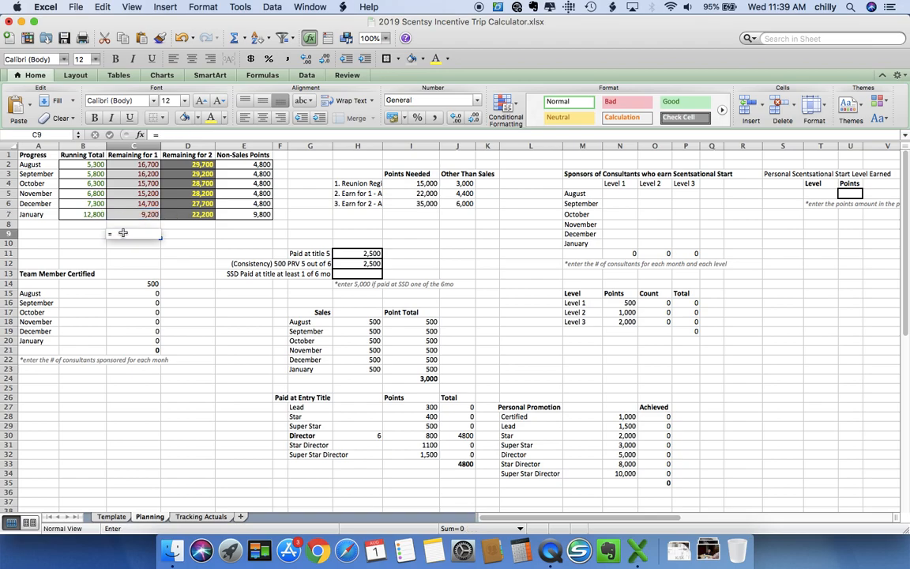
text(=)
click(144, 214)
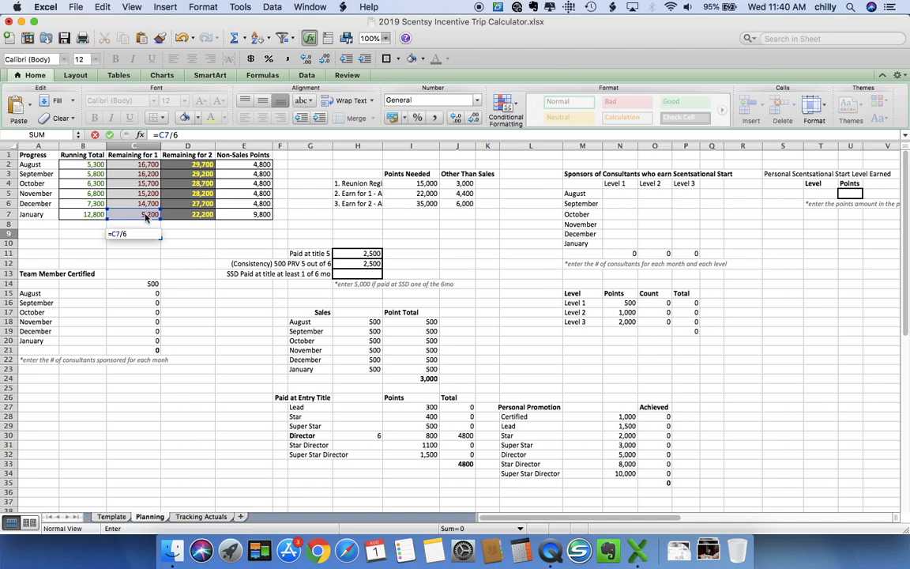
key(Return)
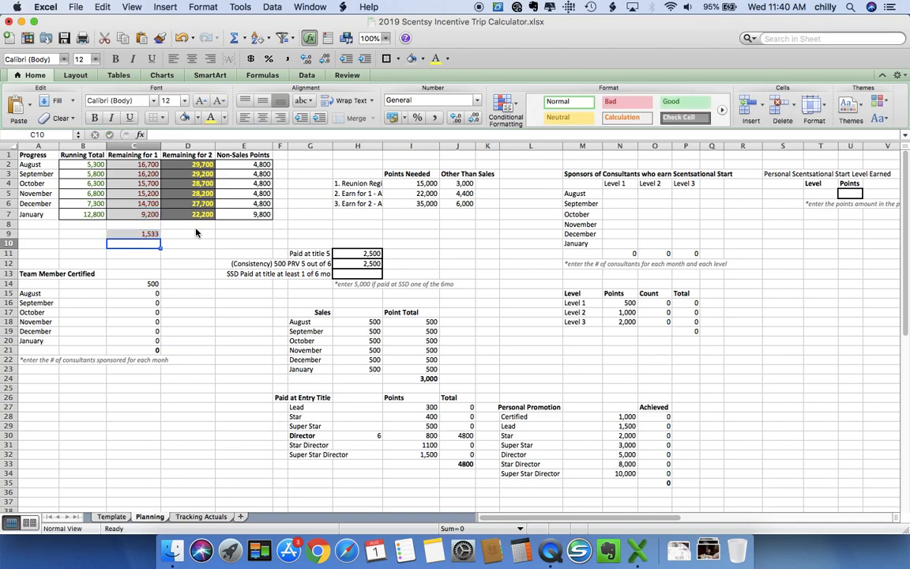
click(137, 234)
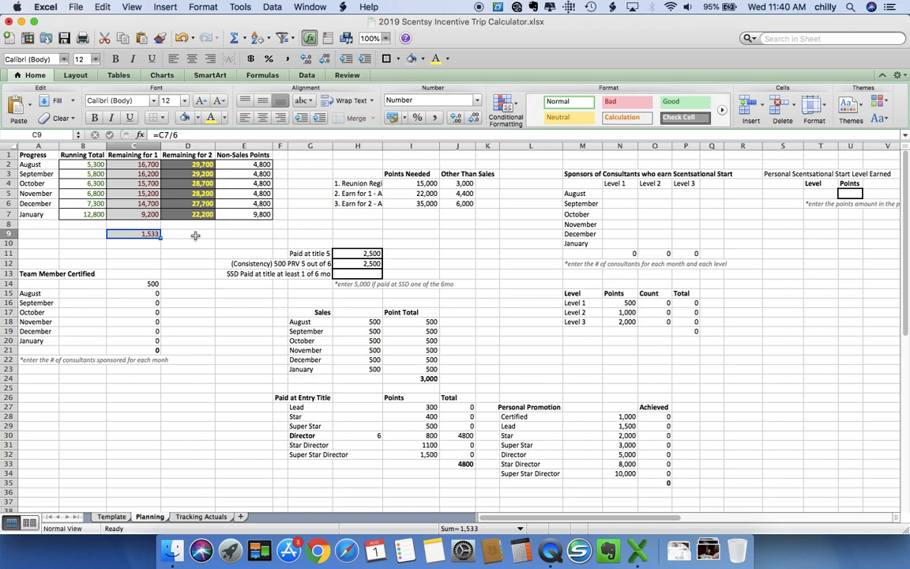
Set the Sales amount to 2000 for every month from August through January
click(366, 322)
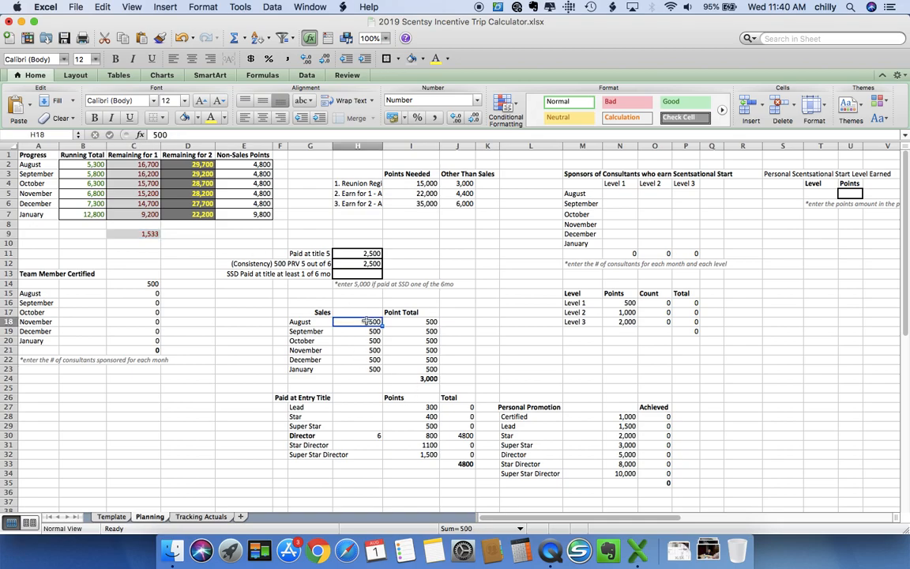
click(176, 236)
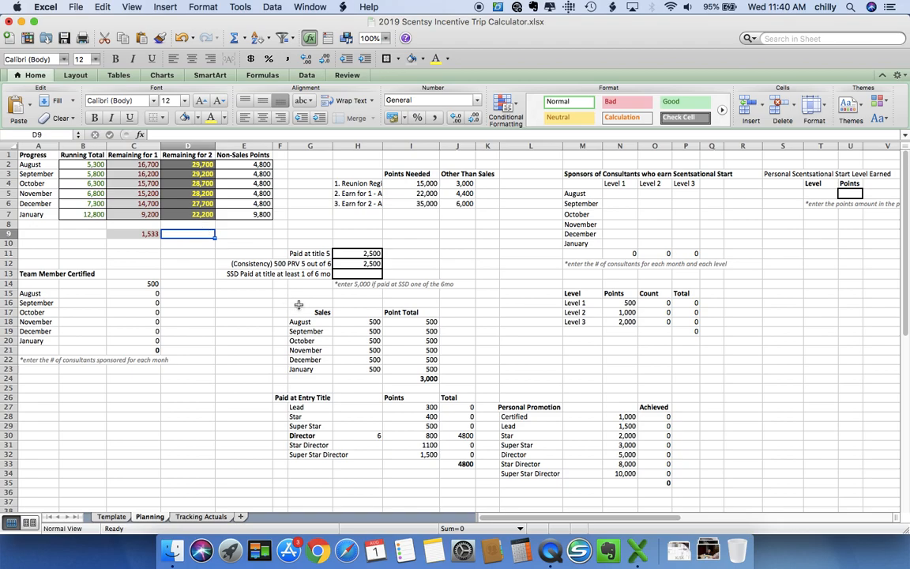
click(342, 322)
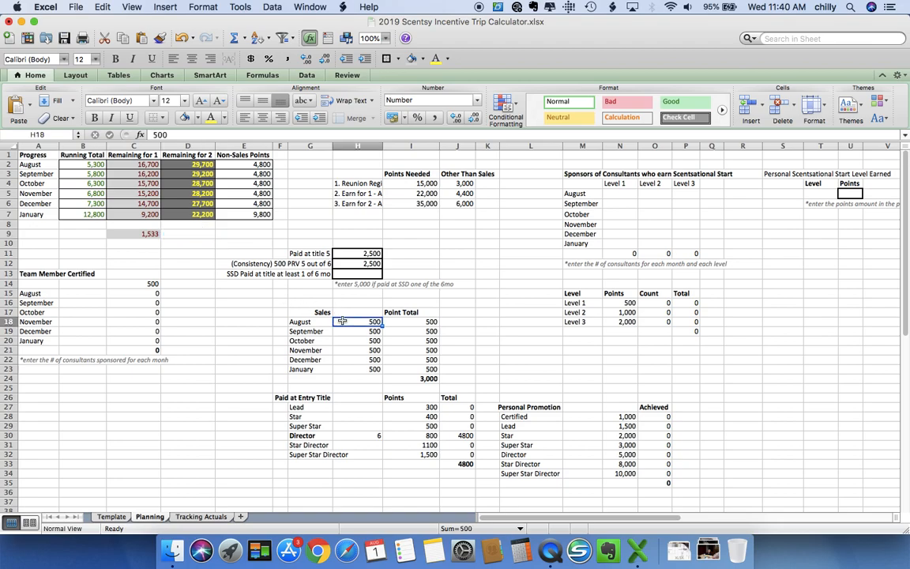
text(2000)
key(Return)
text(2000)
key(Return)
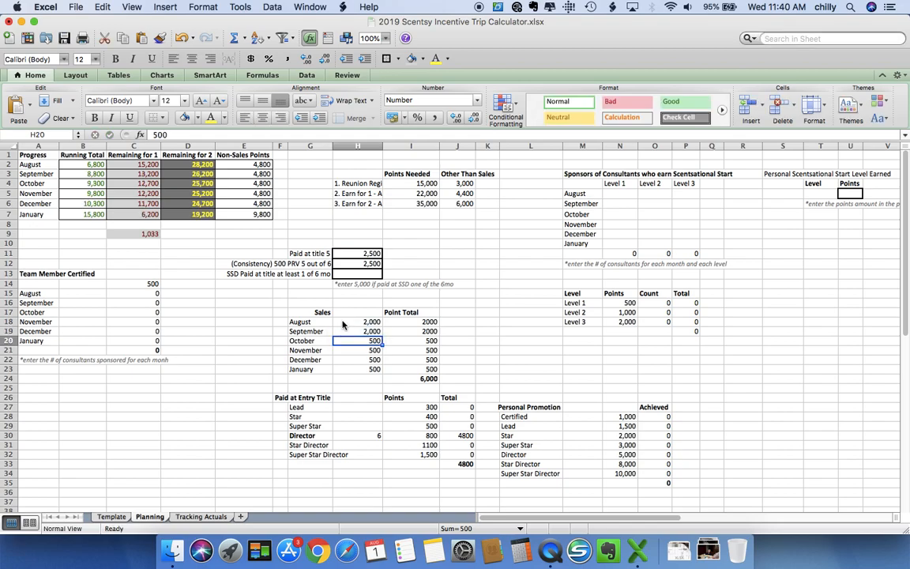
text(2000)
key(Return)
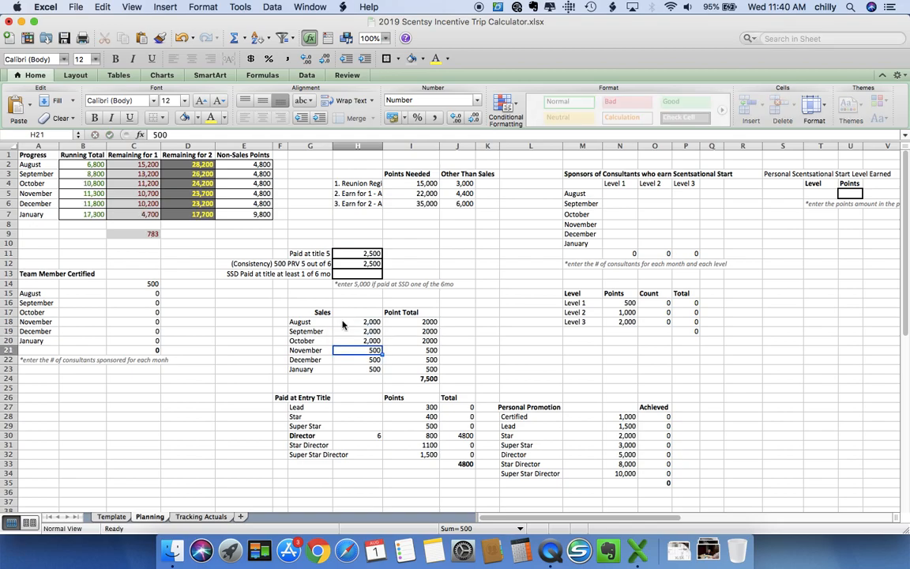
text(2000)
key(Return)
text(2000)
key(Return)
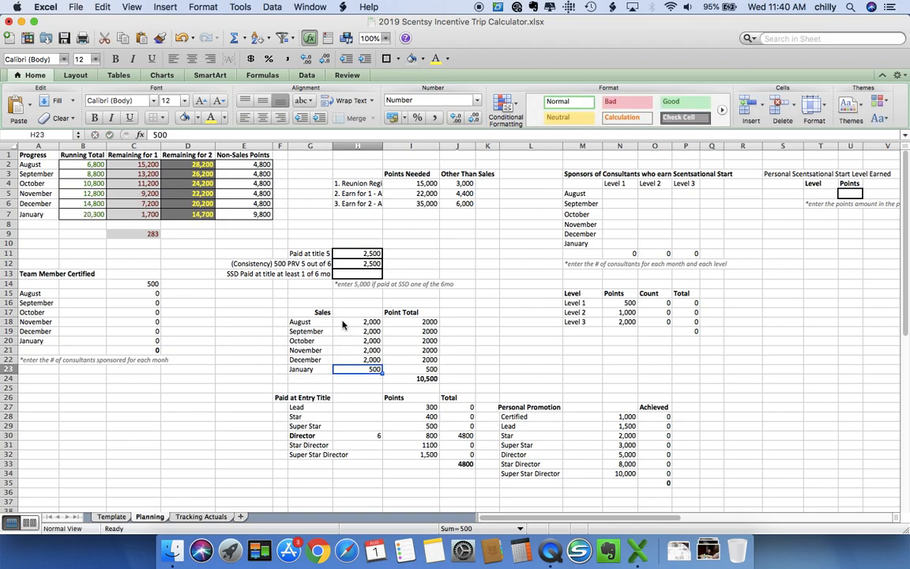
text(2000)
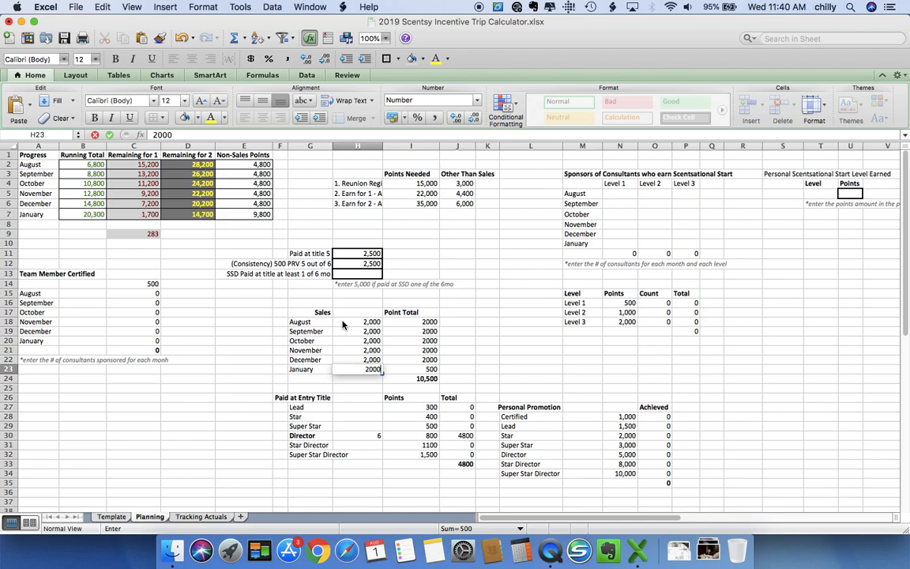
key(Return)
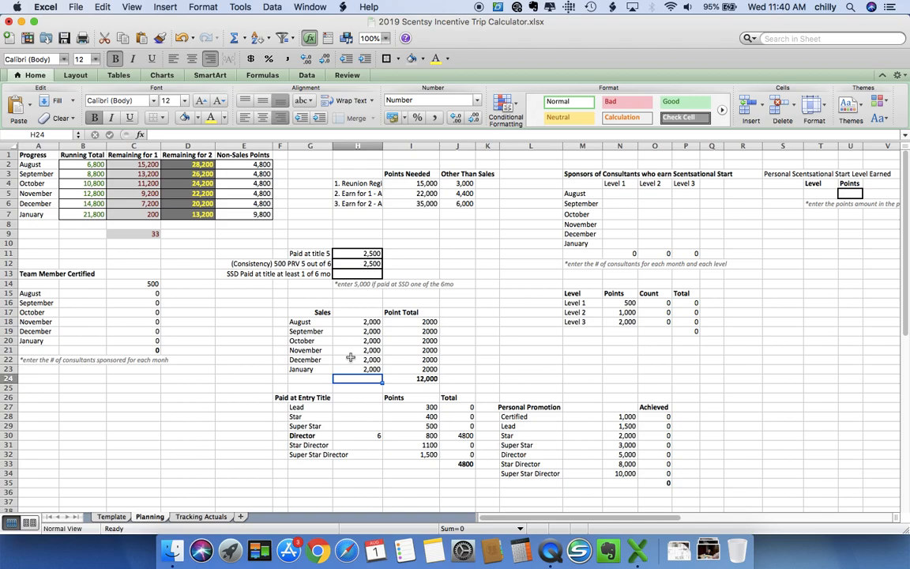
Check the per-month remainder in C9 and set November's Sales amount to 2500
click(349, 352)
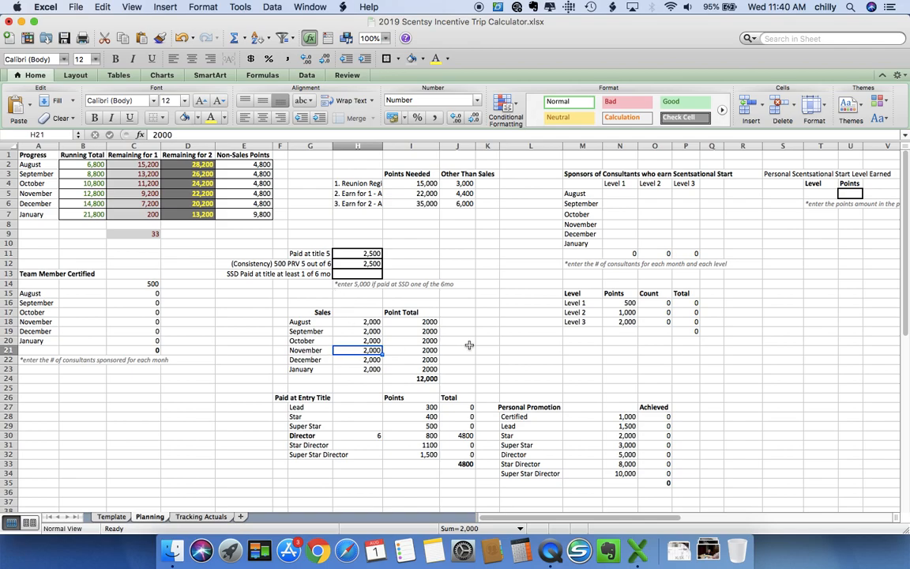
click(142, 234)
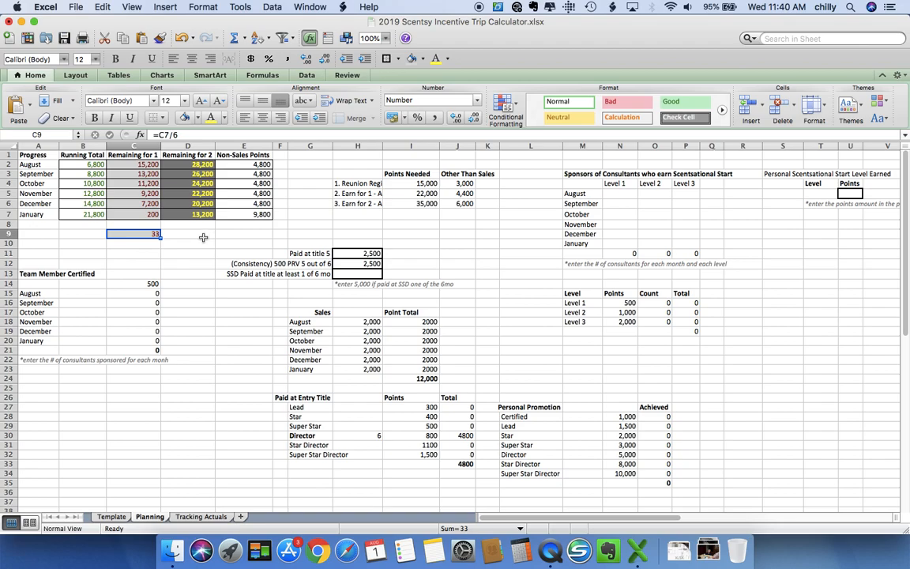
click(346, 350)
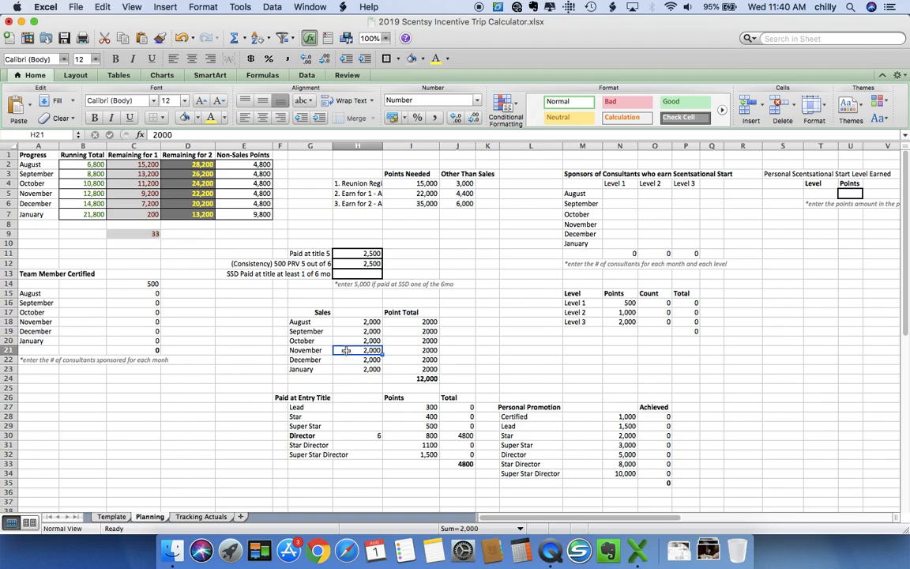
text(2500)
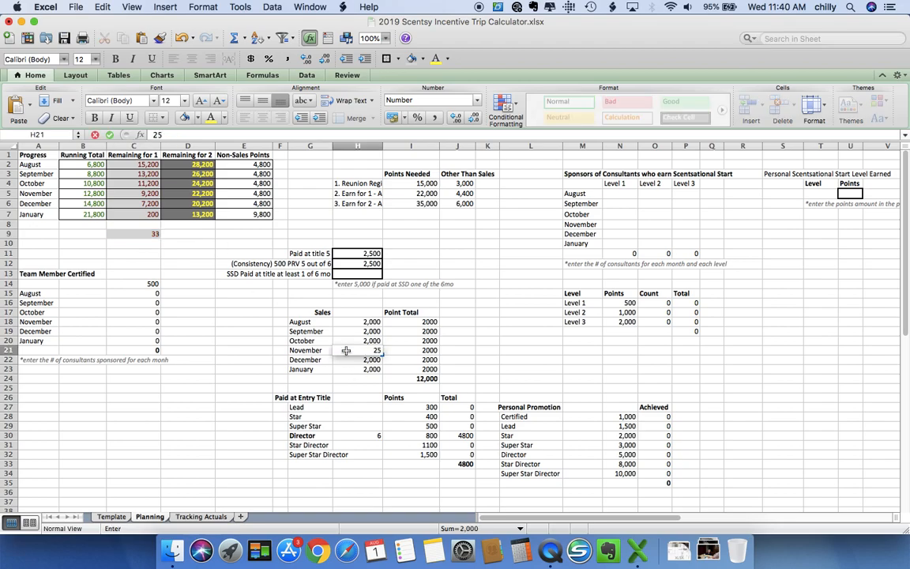
key(Return)
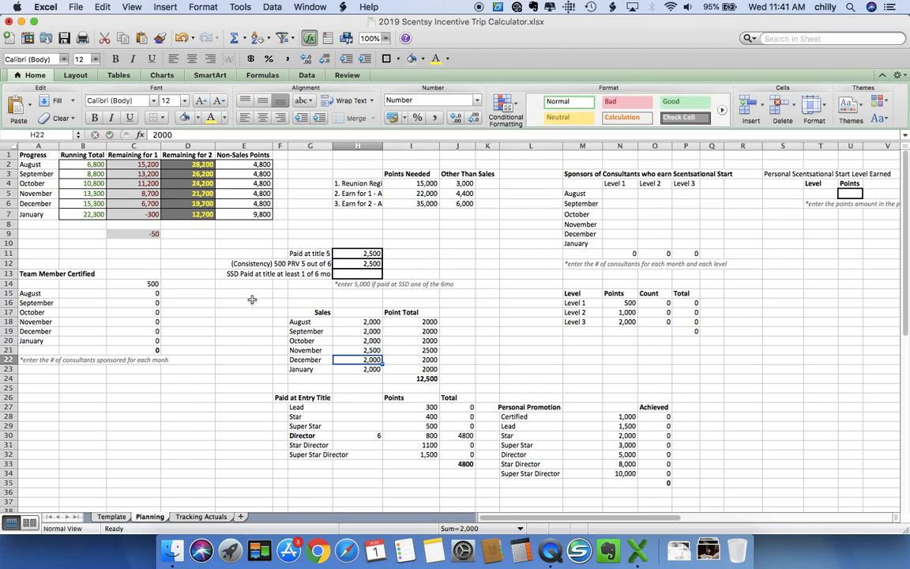
Review January's Running Total, November's Sales, the Director month count and the Points Needed to earn for two
click(79, 214)
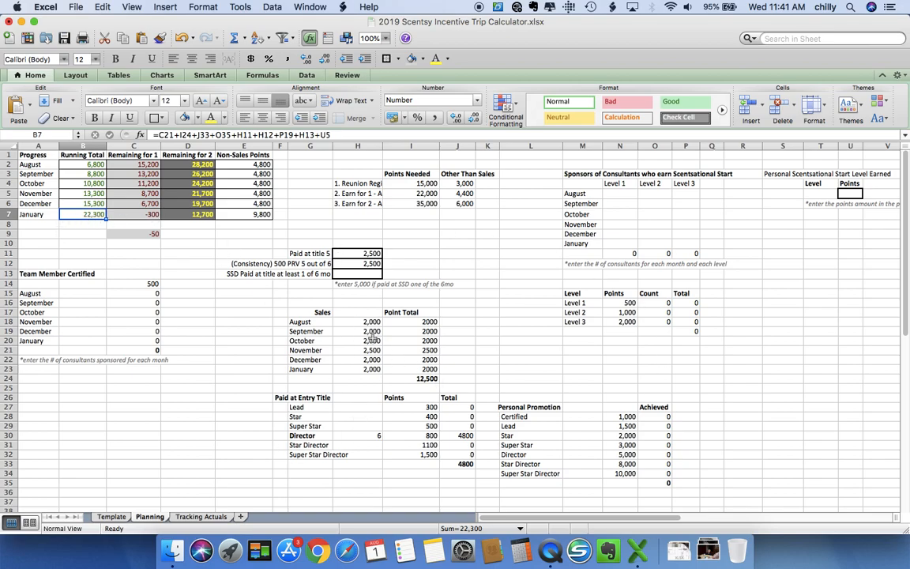
click(342, 354)
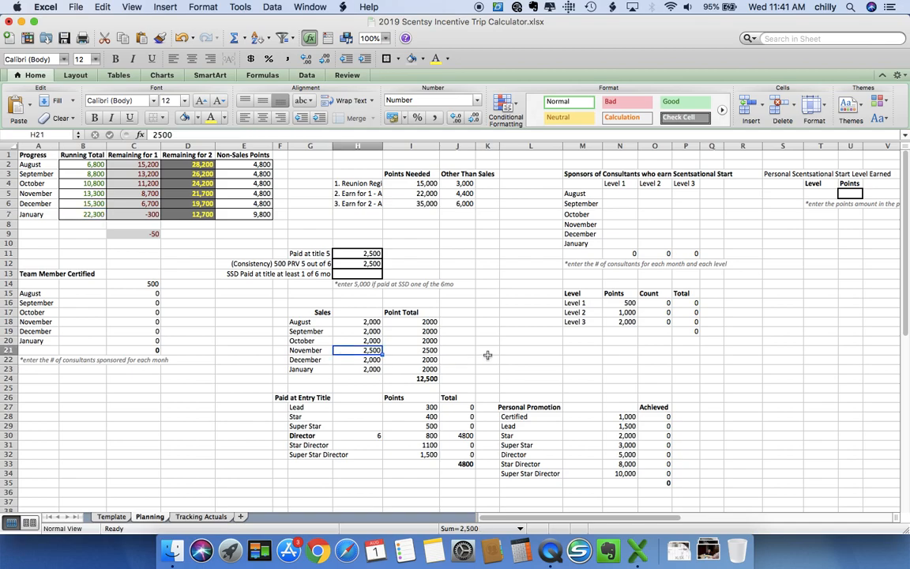
click(371, 434)
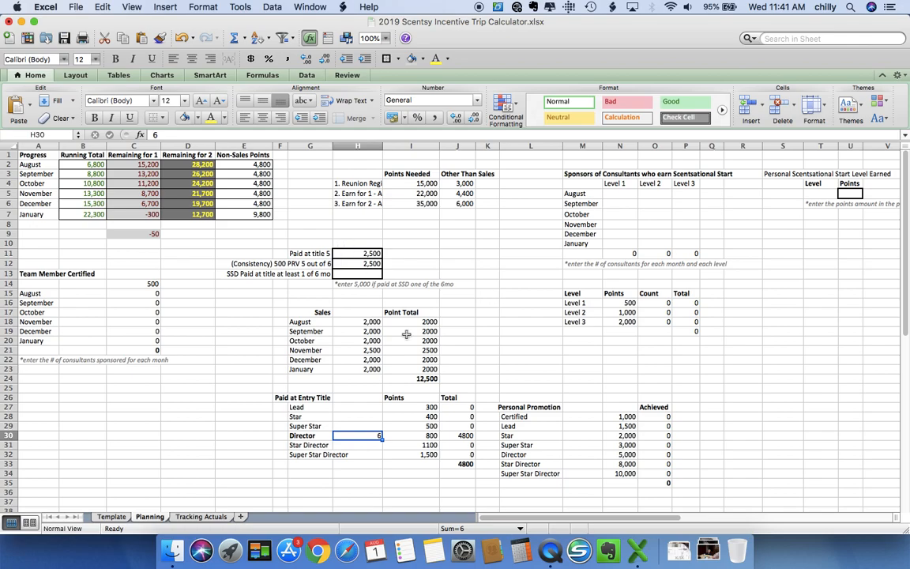
click(83, 215)
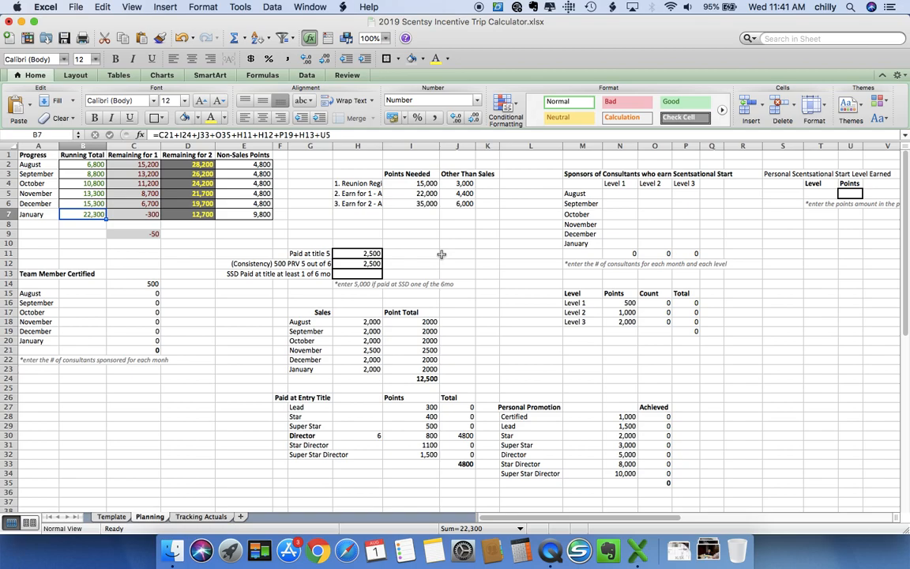
click(411, 203)
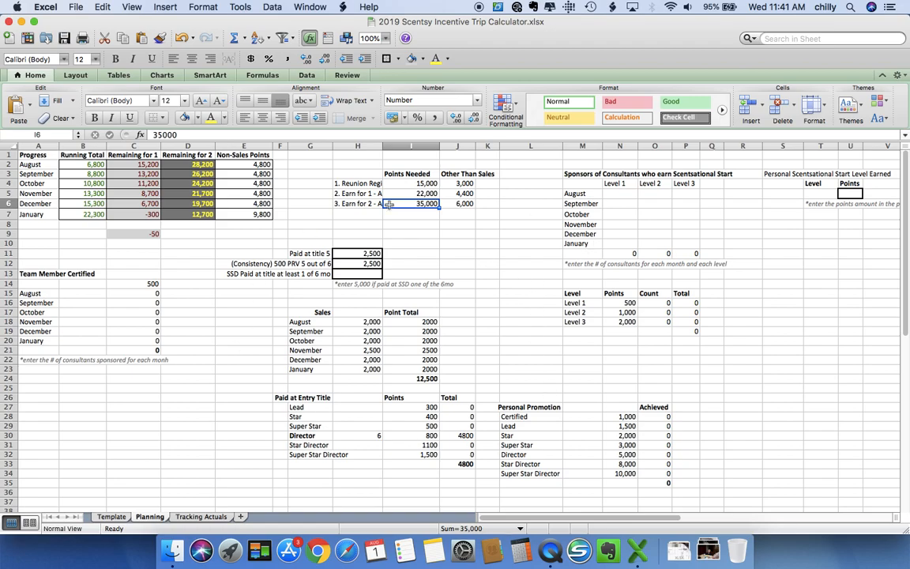
Enter 2 sponsored consultants for each month from August through January in the Team Member Certified table
click(80, 293)
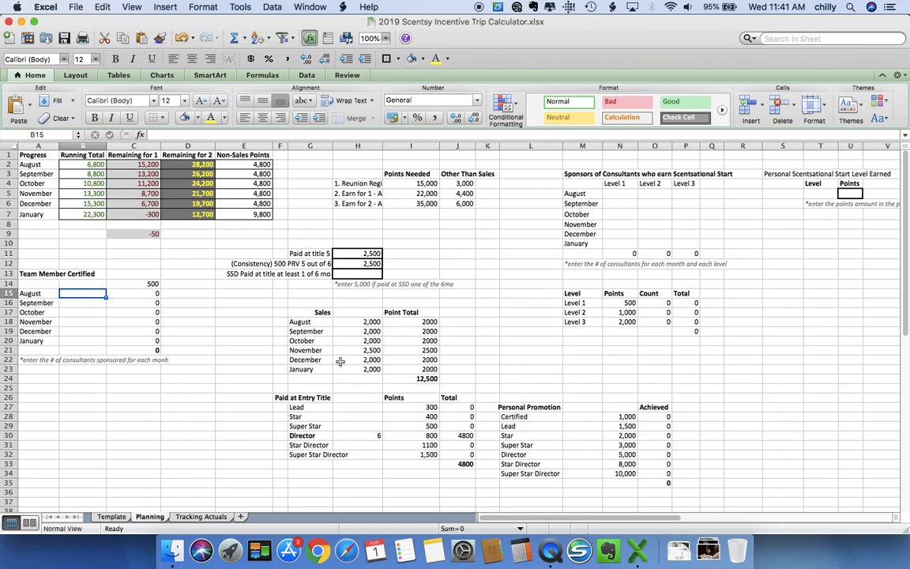
text(2 2)
key(Return)
text(2)
key(Return)
text(2)
key(Return)
text(2)
key(Return)
text(2)
key(Return)
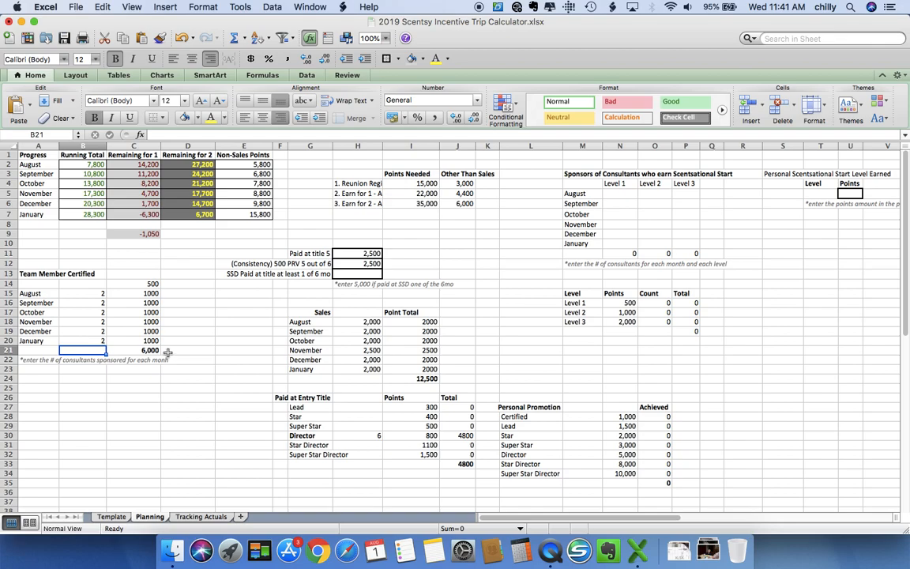
Check January's Remaining for 2 points and set the August, September and October Sales amounts to 2500
click(188, 214)
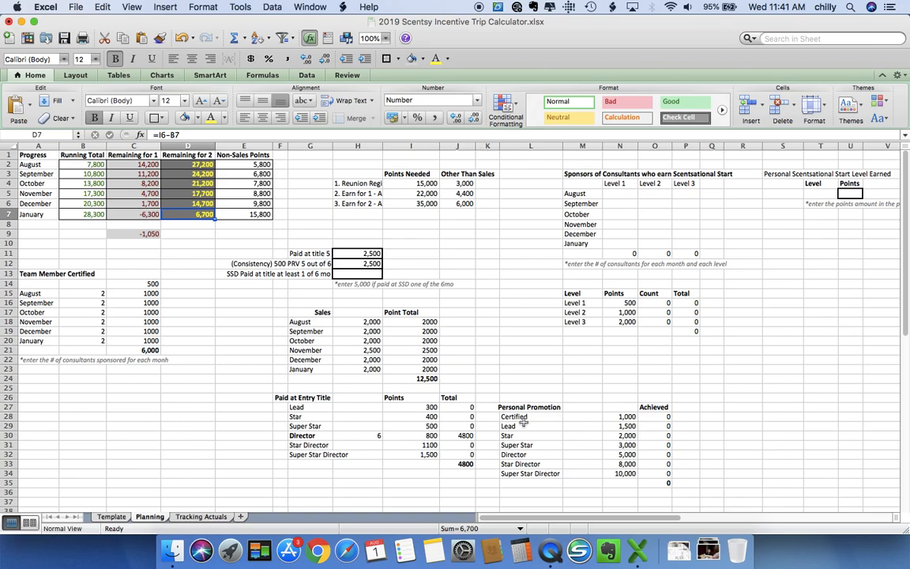
click(360, 331)
key(Up)
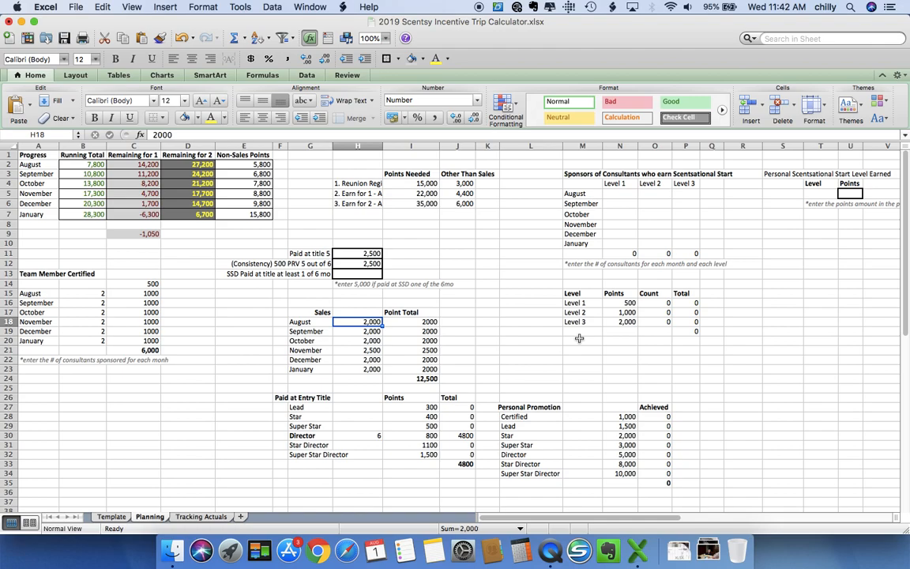
text(2500)
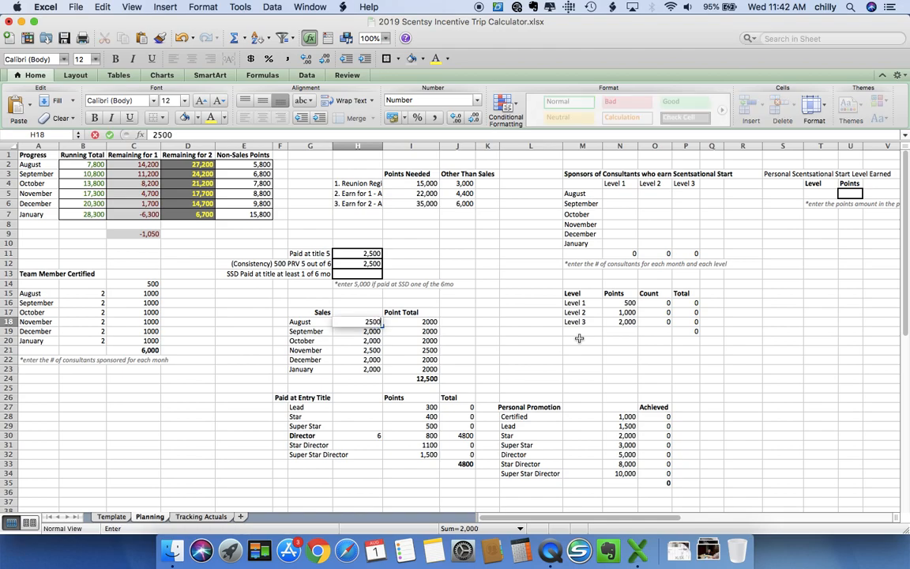
key(Return)
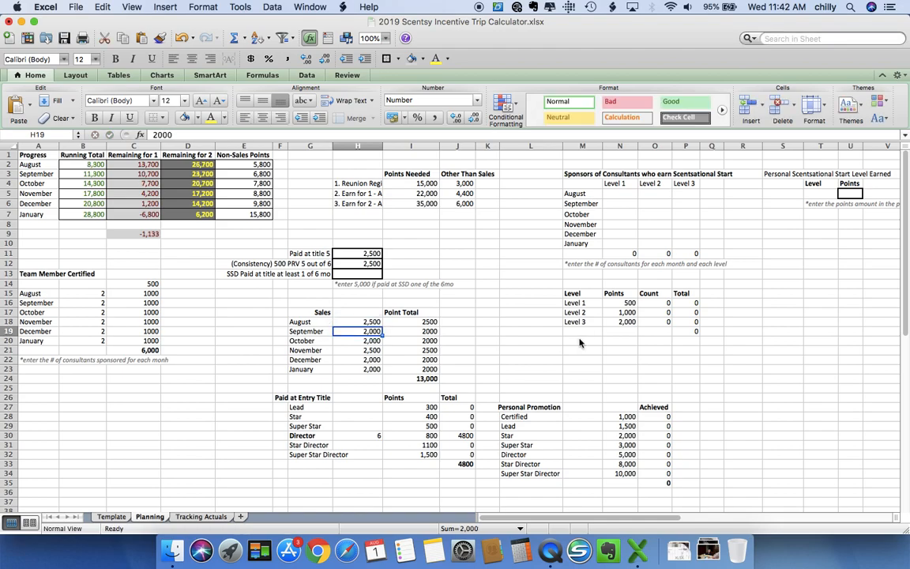
text(2500)
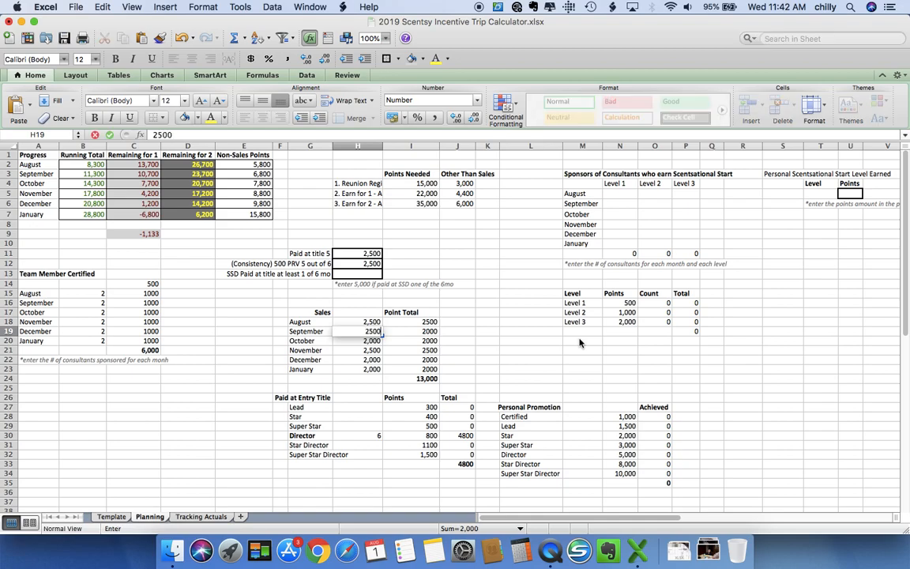
key(Return)
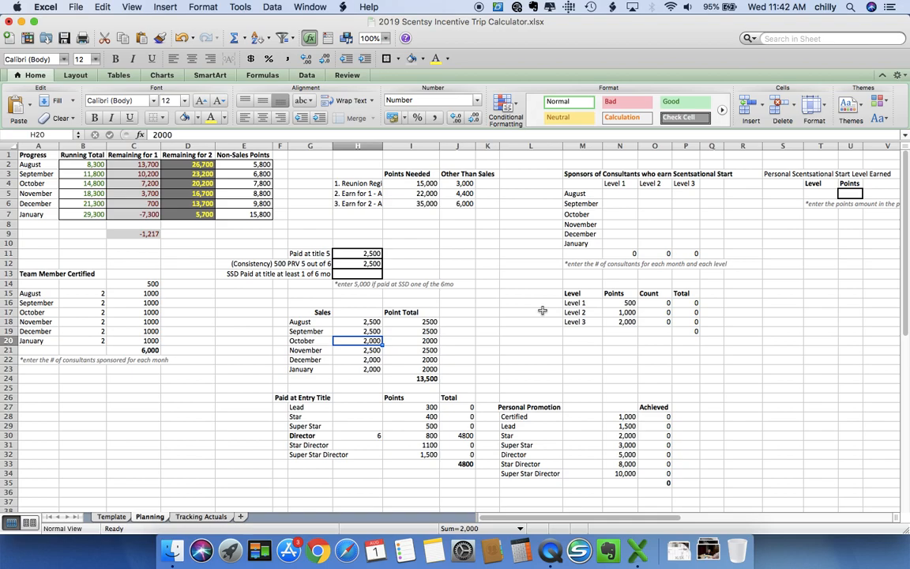
text(2500)
key(Return)
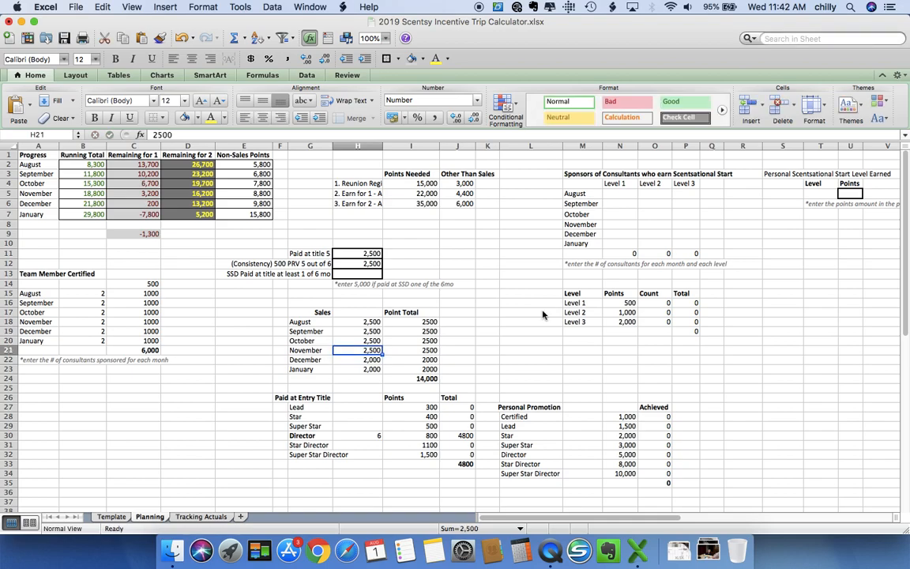
Recheck January's Remaining for 2 points and postpone the app update notification until tomorrow
click(190, 215)
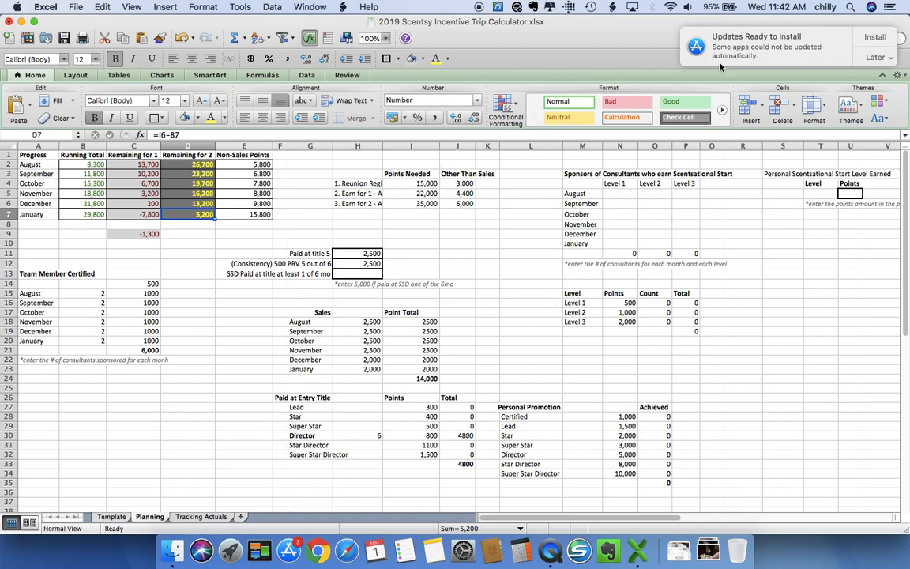
click(869, 60)
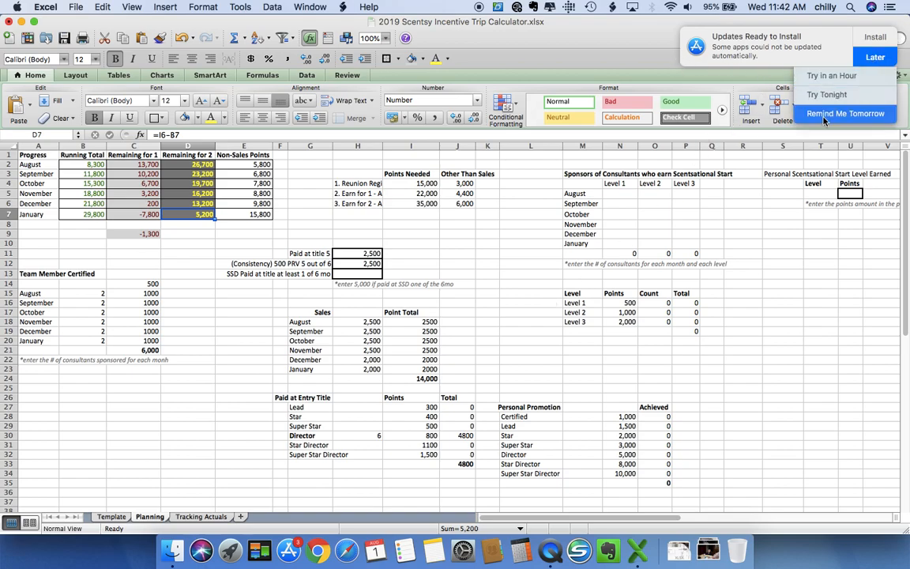
click(850, 53)
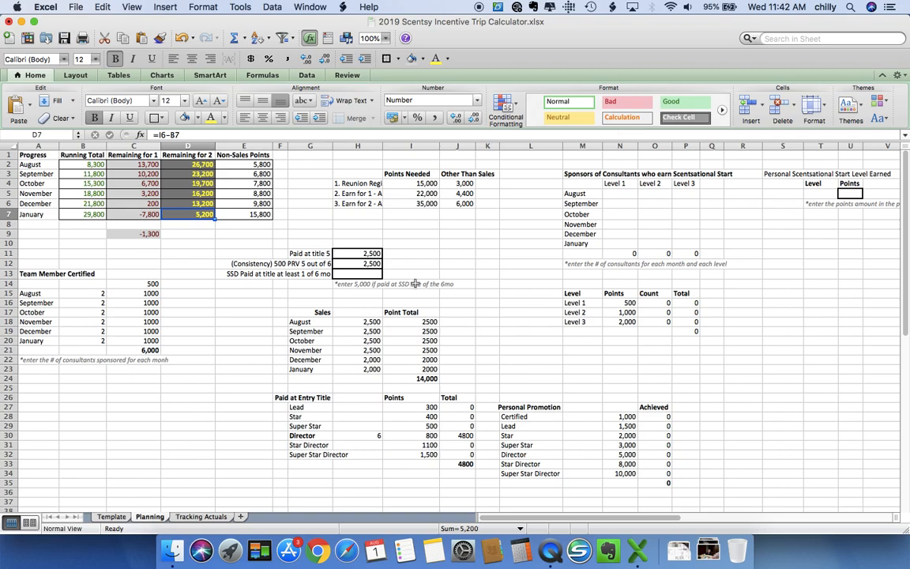
Review the sponsored consultant counts from August through January in the Team Member Certified table
click(88, 293)
key(Down)
key(Down)
key(Down)
key(Down)
key(Down)
key(Up)
key(Up)
key(Up)
key(Up)
key(Up)
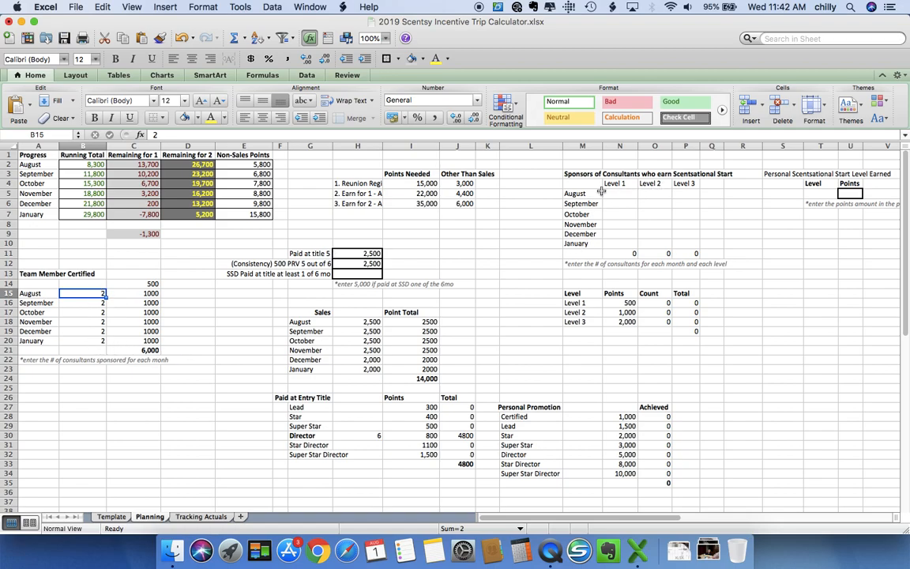
Enter 2 Level 1 consultants each for October and November in the Sponsors of Consultants who earn Scentsational Start table
click(629, 215)
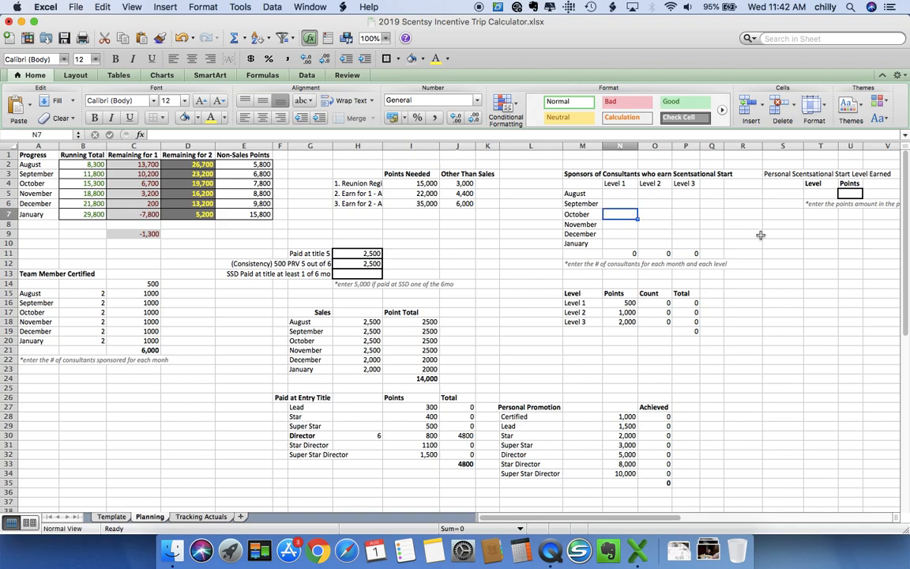
key(Up)
key(Up)
key(Down)
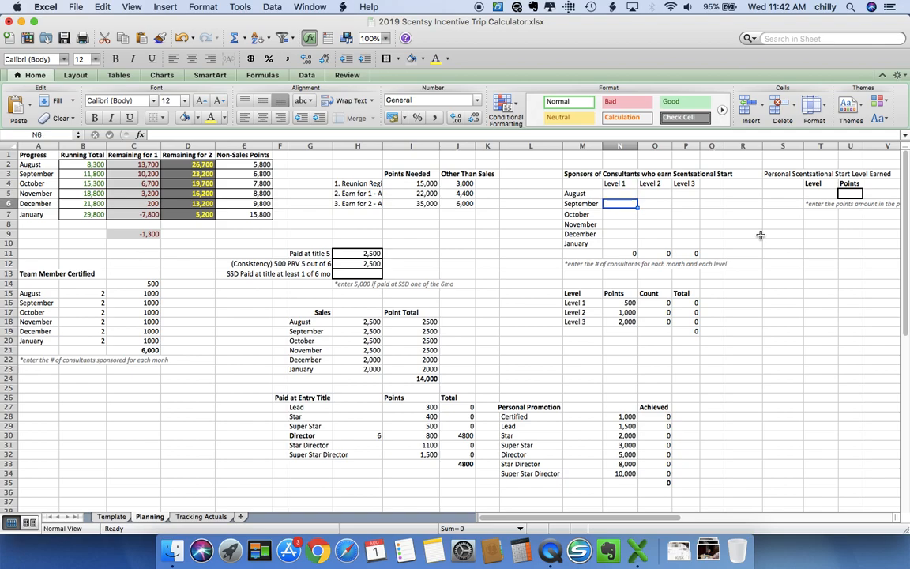
key(Down)
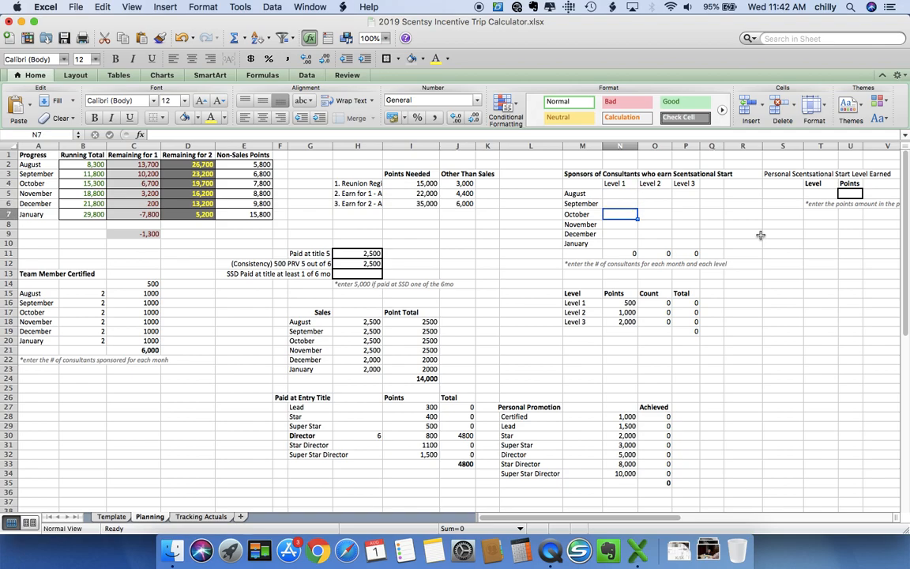
key(Right)
text(2)
key(Return)
text(2)
key(Return)
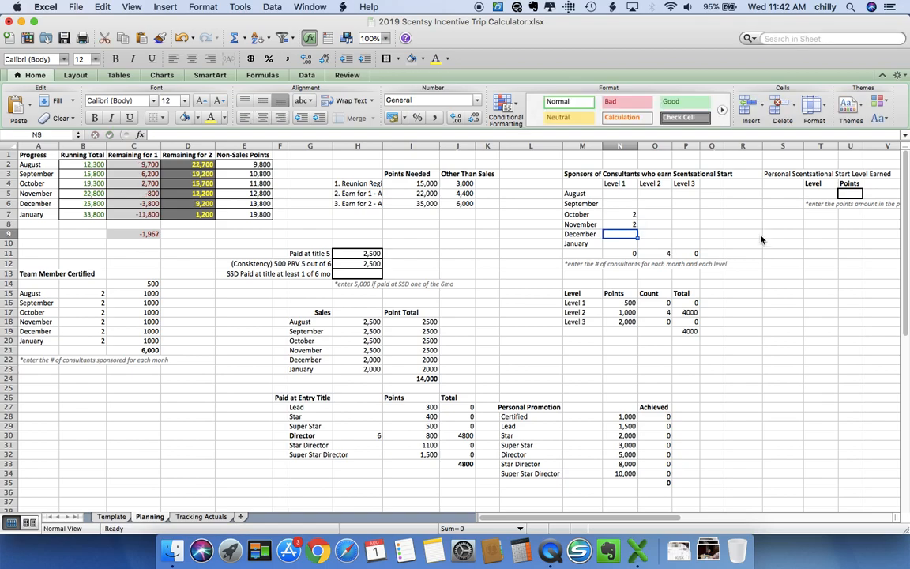
Set November to 1 Level 1 and 1 Level 2 Scentsational Start consultant, and enter 1 Level 1 consultant for December
key(Up)
key(Right)
text(1)
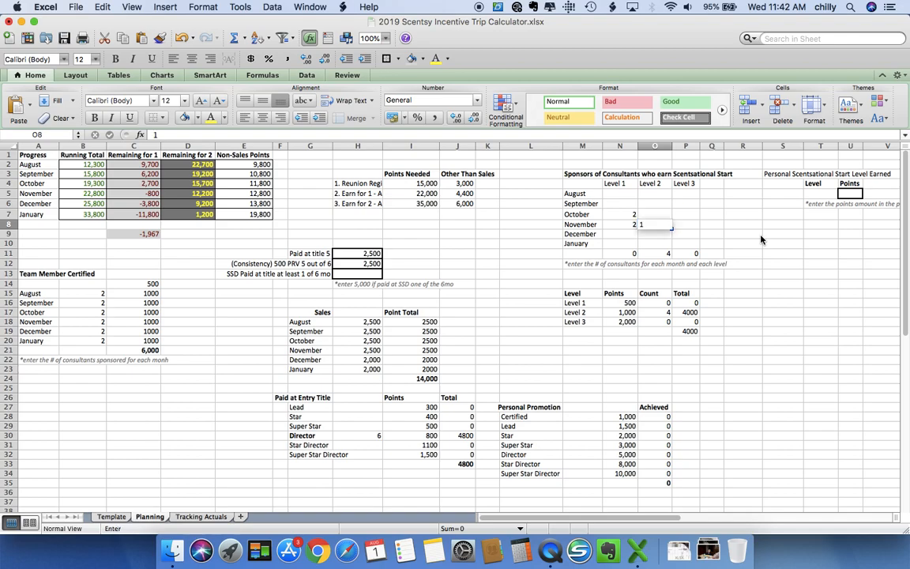
key(Left)
text(1)
key(Return)
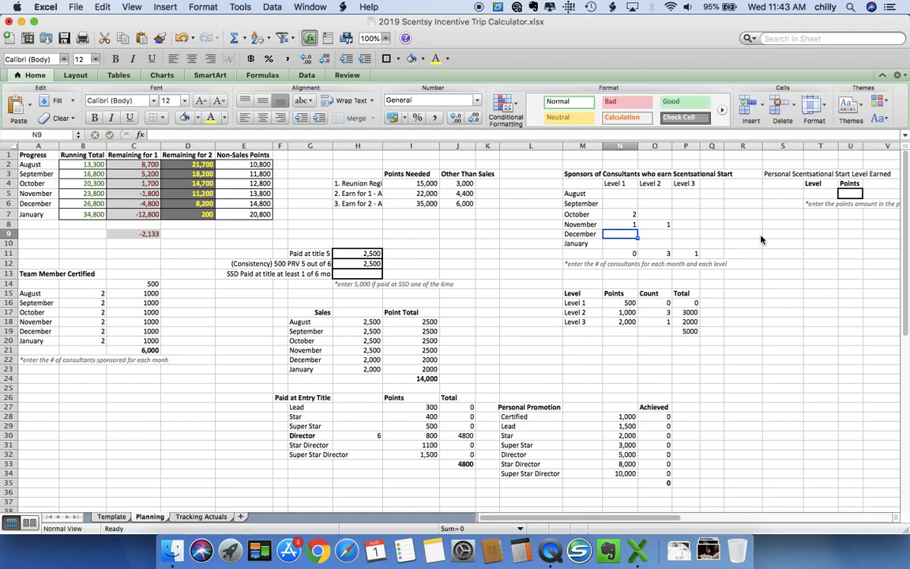
text(1)
key(Right)
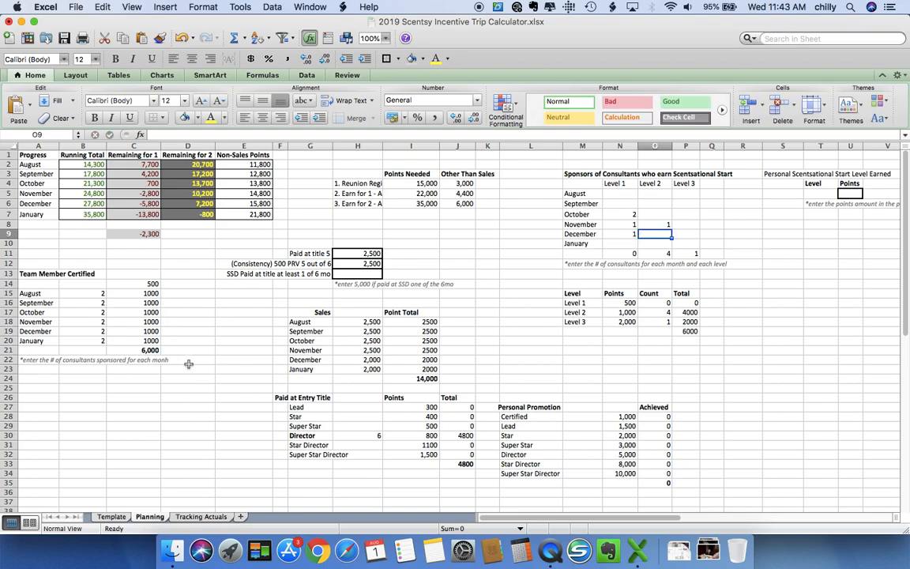
Check January's Remaining for 1, Remaining for 2 and Running Total points
click(127, 213)
click(184, 214)
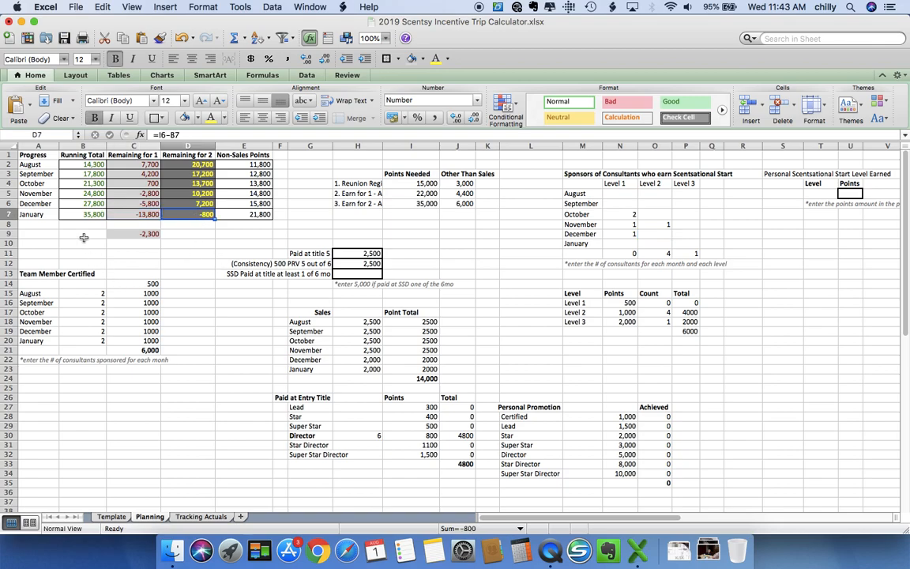
click(73, 213)
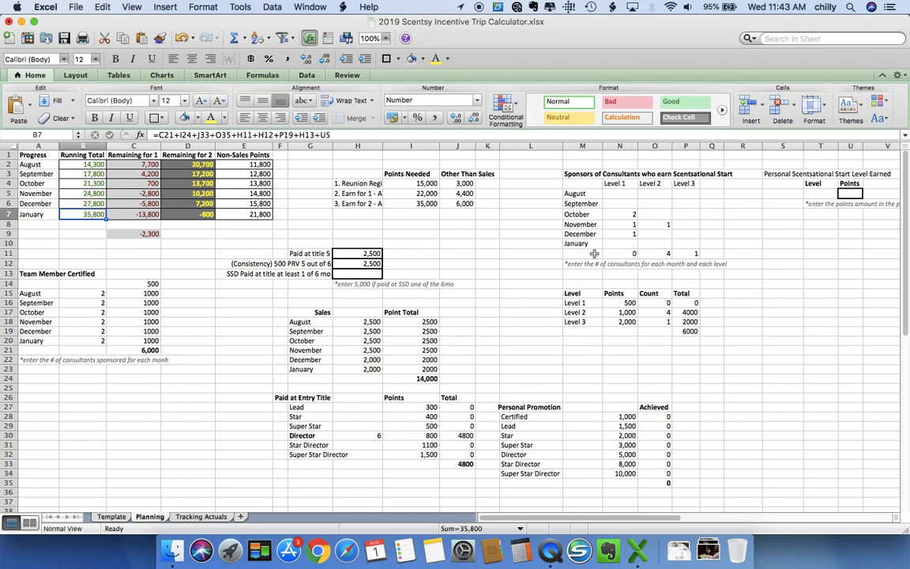
Review the planned monthly Sales amounts from August through January
click(360, 323)
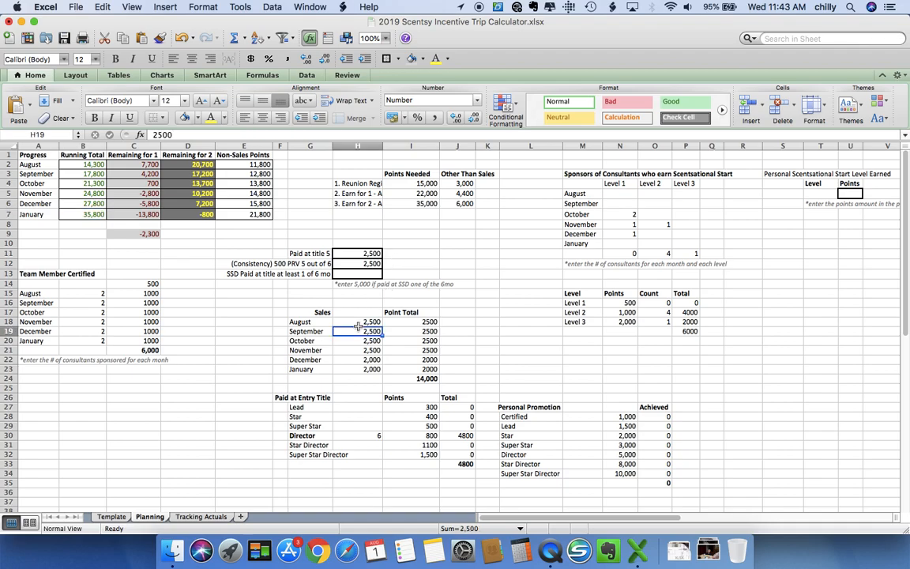
key(Up)
key(Down)
key(Down)
key(Down)
key(Down)
key(Down)
key(Up)
key(Up)
key(Up)
key(Up)
key(Up)
key(Down)
key(Down)
key(Down)
key(Down)
key(Down)
key(Down)
key(Up)
key(Up)
key(Up)
key(Up)
key(Up)
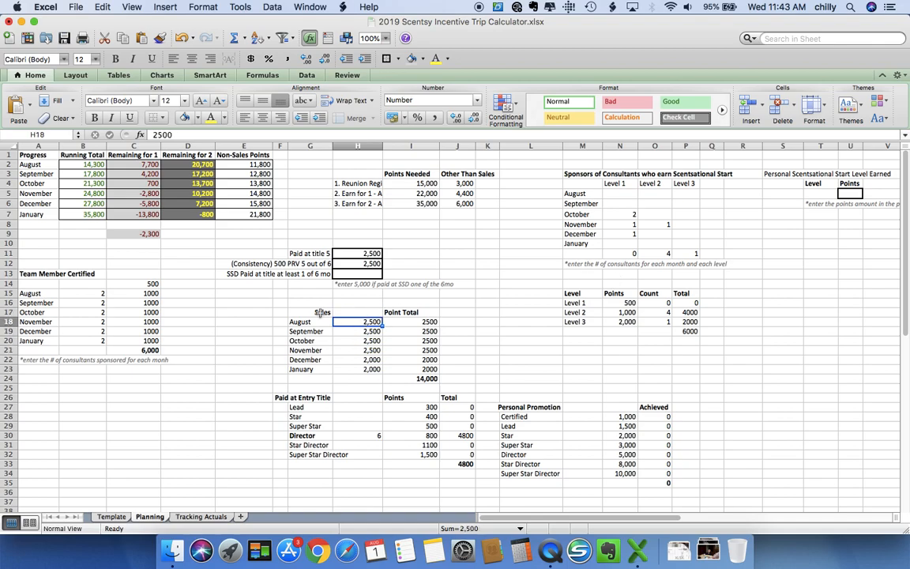
Go back over the monthly Team Member Certified counts from August through January
click(90, 295)
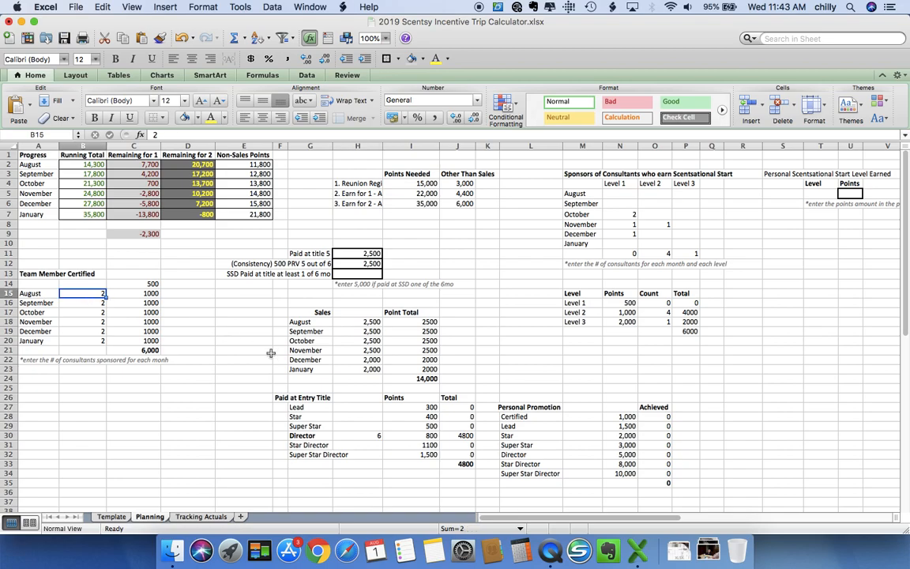
key(Down)
key(Down)
key(Down)
key(Down)
key(Down)
key(Down)
key(Up)
key(Up)
key(Up)
key(Up)
key(Up)
key(Up)
key(Left)
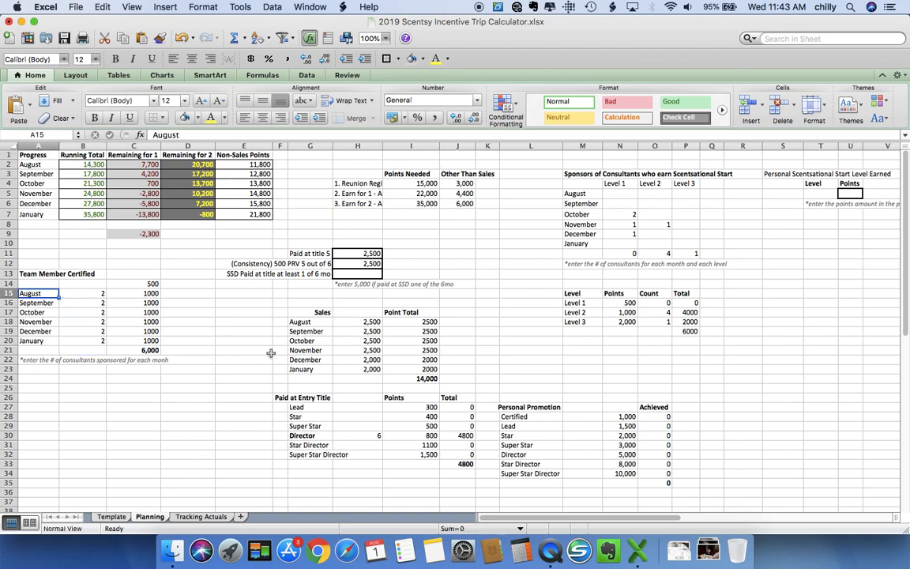
key(Right)
key(Right)
key(Right)
key(Right)
key(Right)
key(Right)
key(Right)
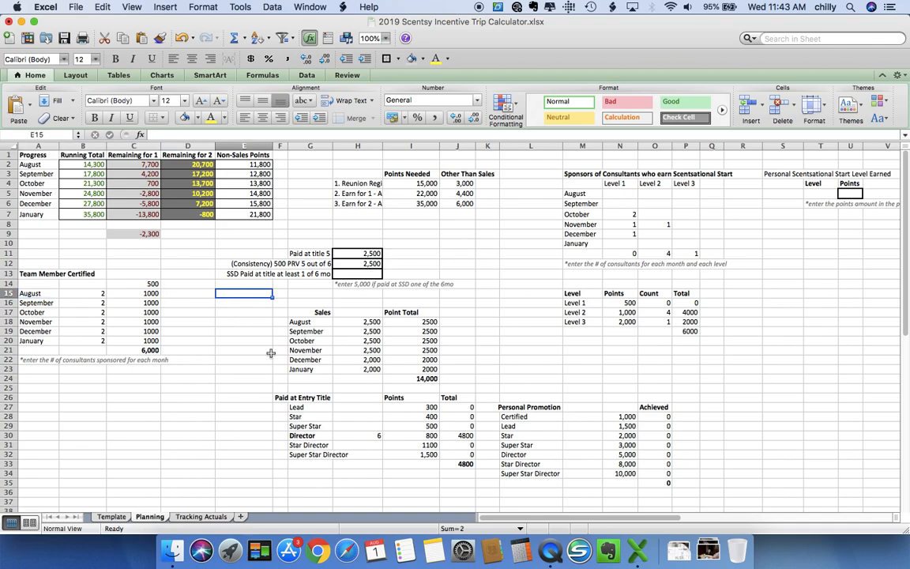
key(Down)
key(Down)
key(Left)
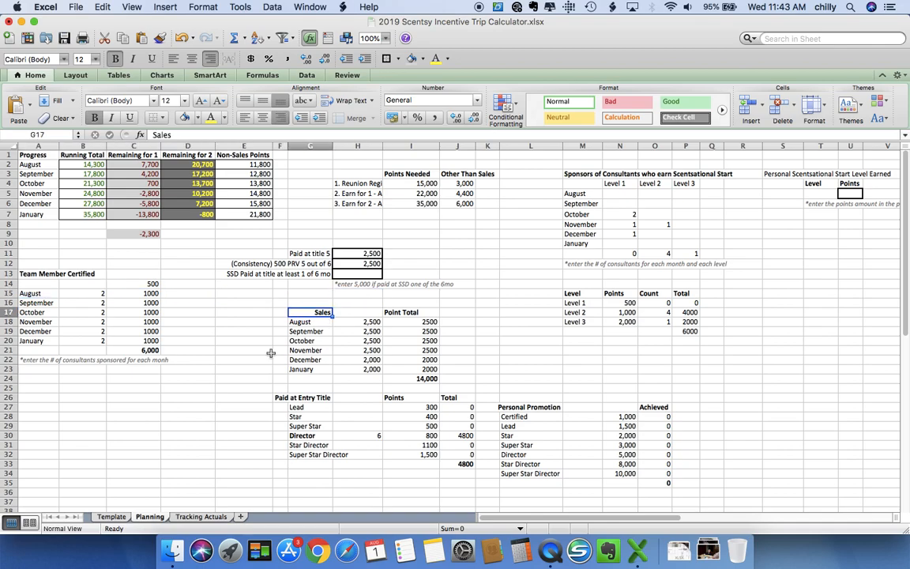
key(Up)
key(Left)
key(Left)
key(Left)
key(Left)
key(Left)
key(Left)
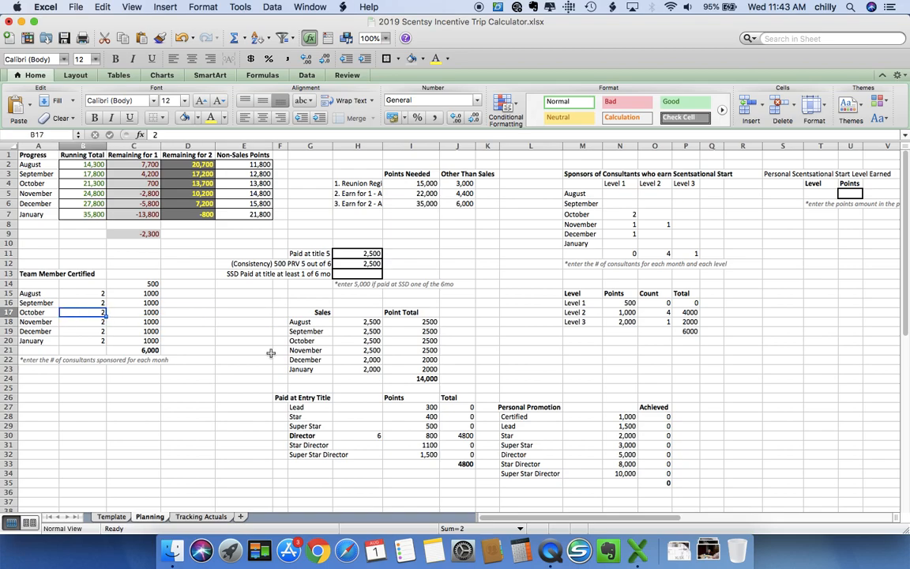
key(Up)
key(Right)
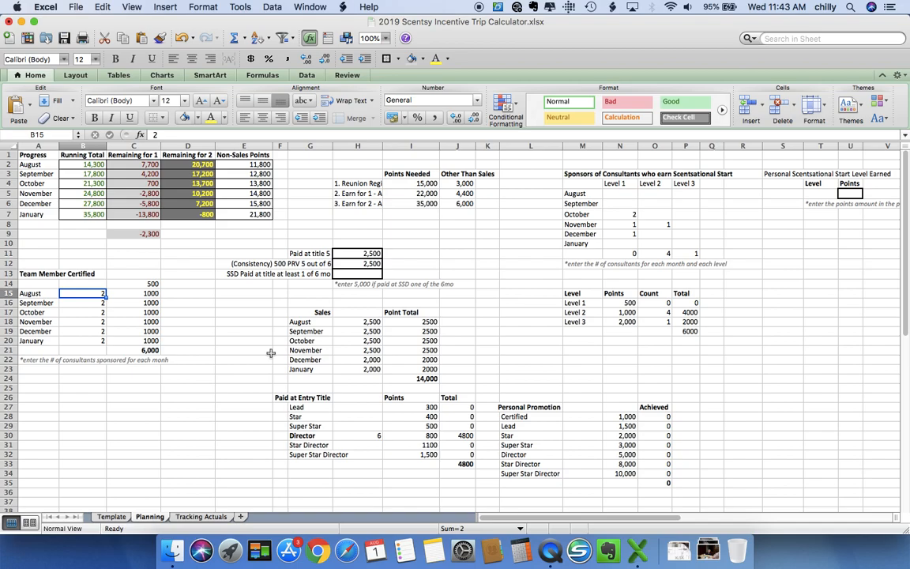
Examine each month's planned number of sponsored consultants under Team Member Certified once more
key(Down)
key(Down)
key(Down)
key(Down)
key(Down)
key(Down)
key(Up)
key(Up)
key(Up)
key(Up)
key(Up)
key(Up)
key(Left)
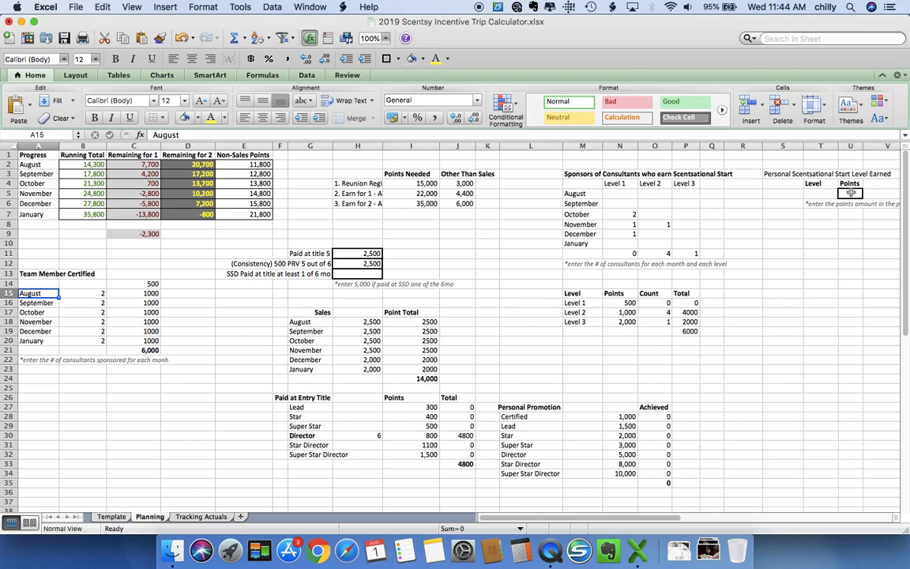
Examine the Personal Scentsational Start Level Earned entry cells and the Points reference table for Levels 1 to 3
click(820, 193)
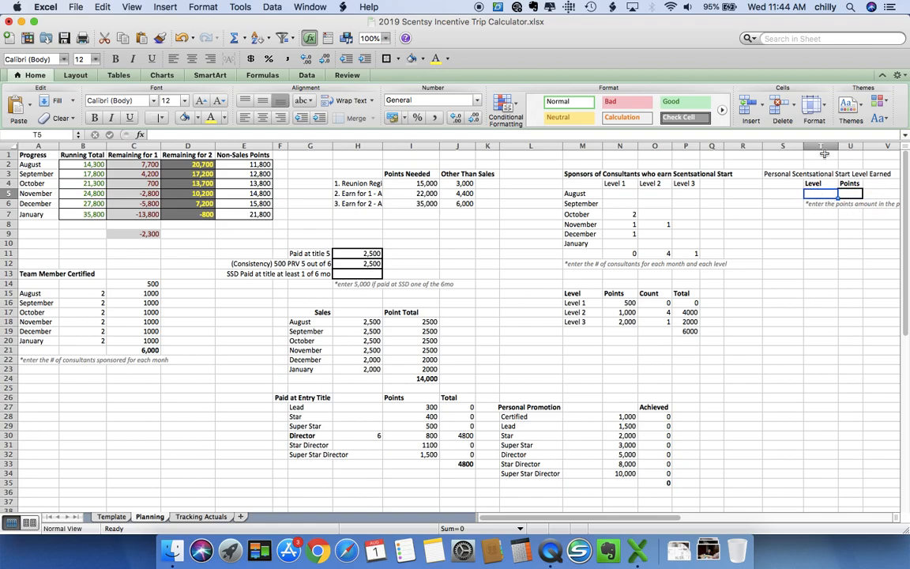
key(Right)
key(Right)
key(Right)
key(Right)
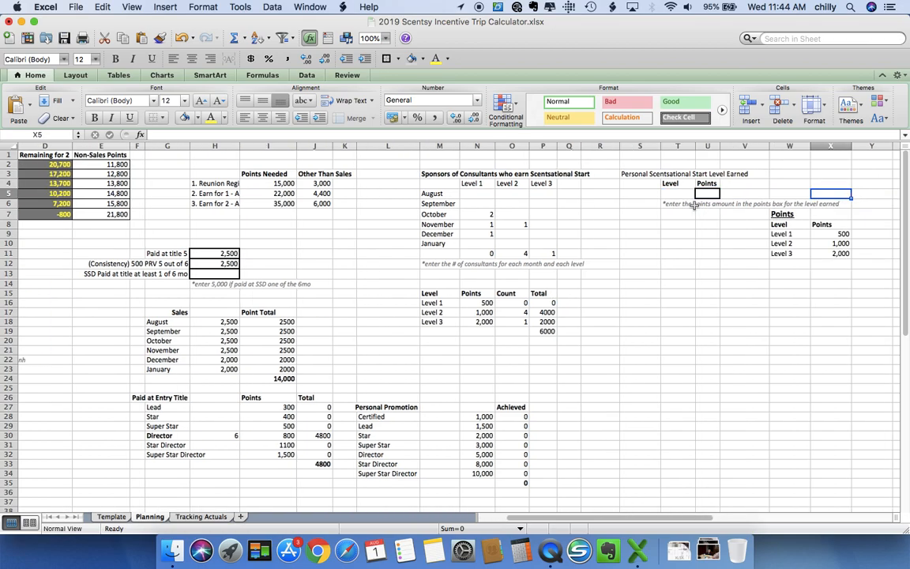
key(Left)
key(Left)
key(Left)
key(Left)
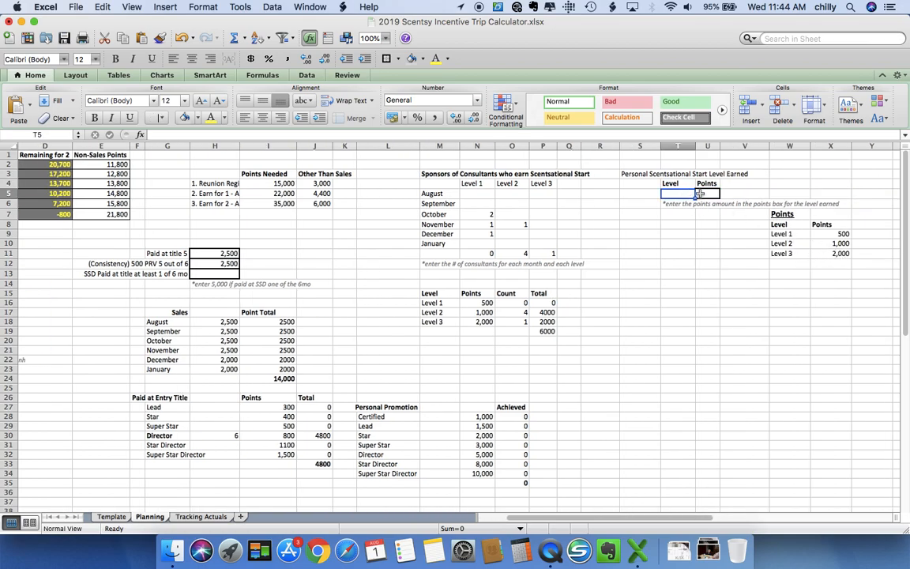
key(Right)
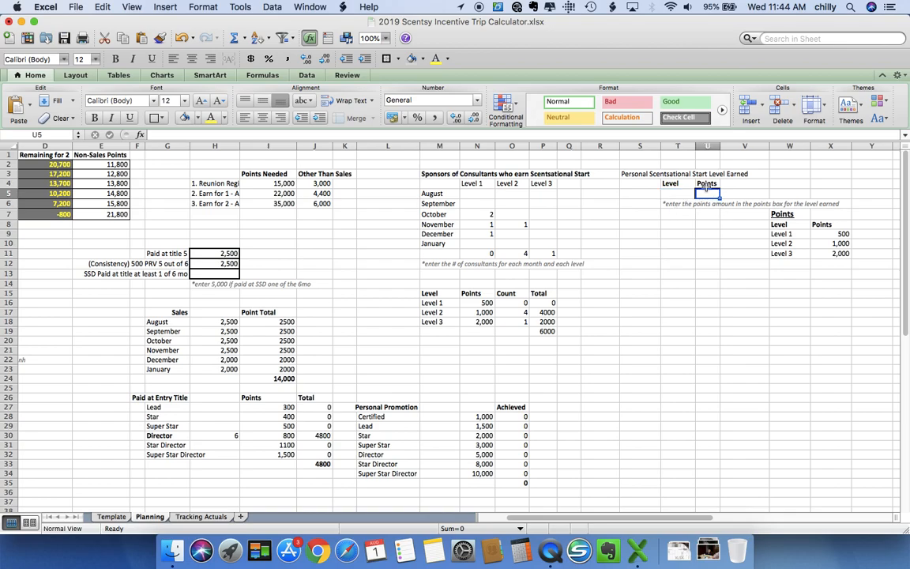
scroll(401, 239, left, 3)
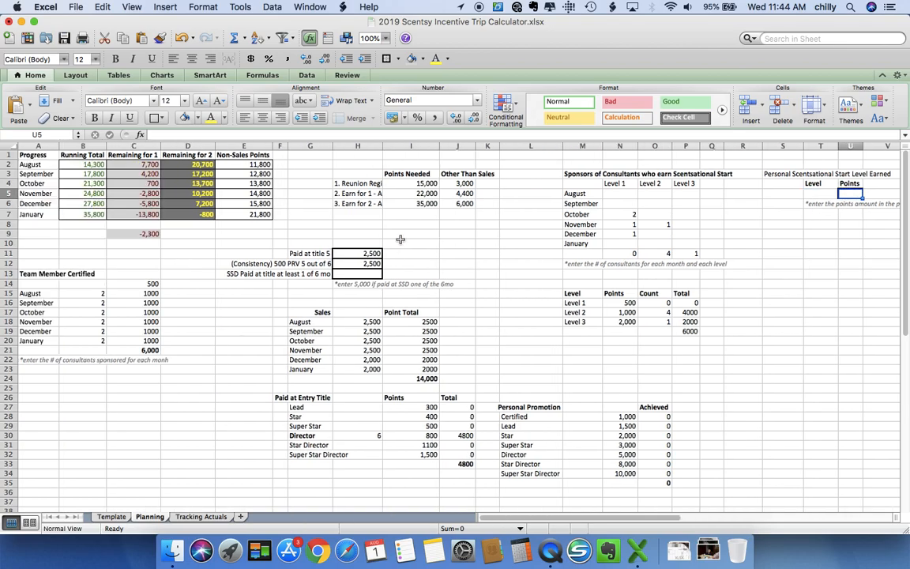
Inspect the entry cell for SSD Paid at title and its note, leaving the cell empty
click(347, 274)
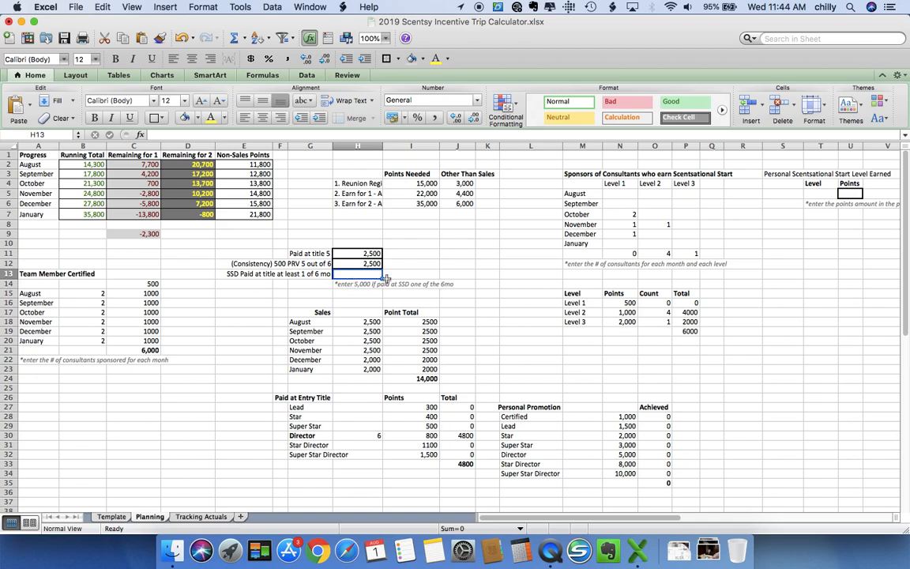
double_click(350, 274)
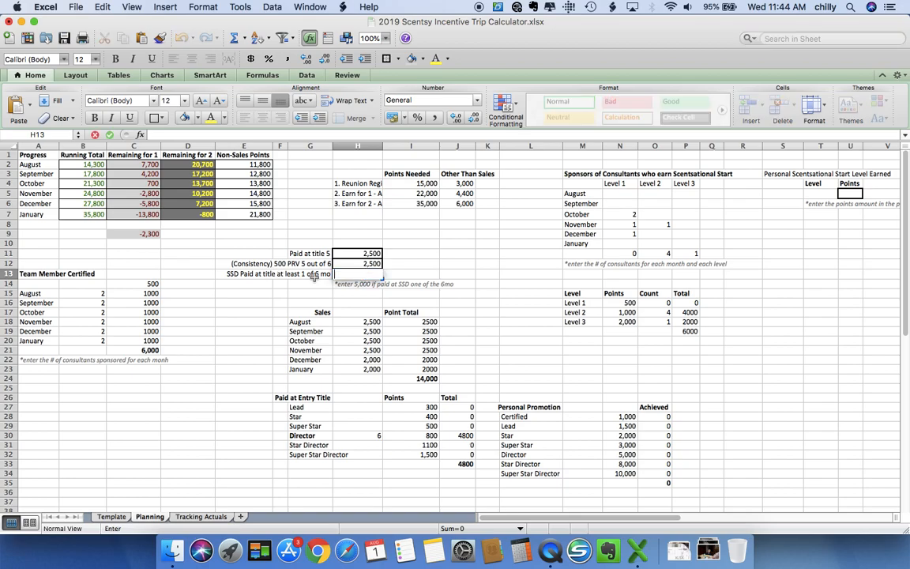
click(424, 275)
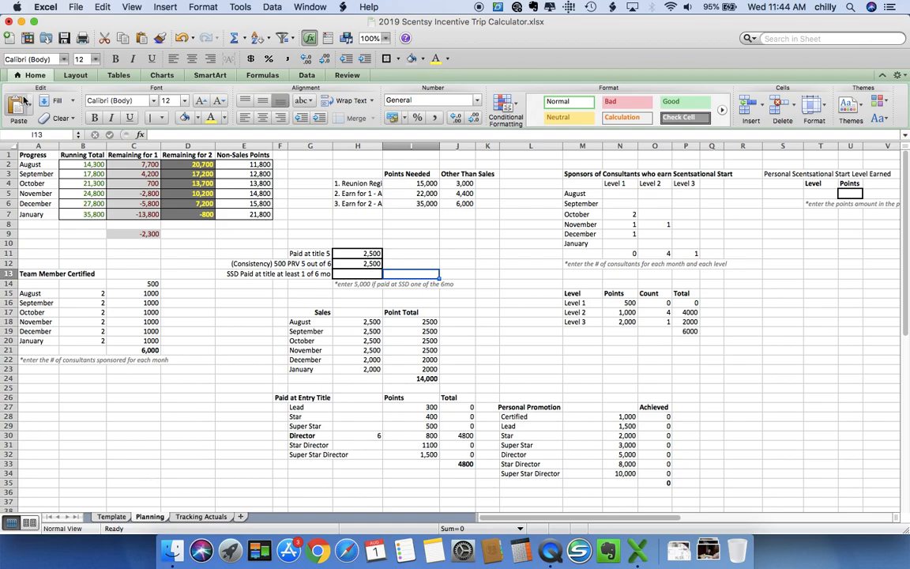
click(32, 153)
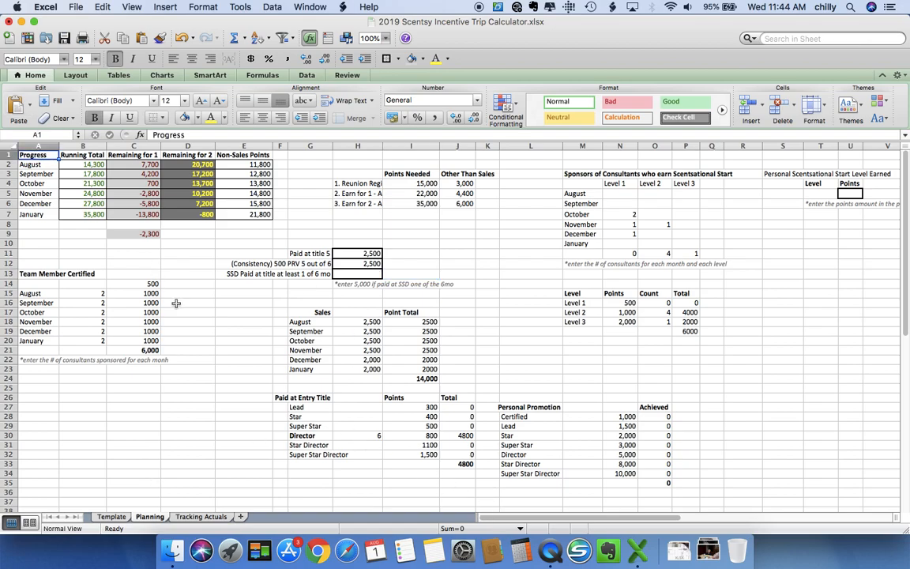
Delete the contents of cell C9 below the Remaining for 1 column and remove its grey fill
click(146, 235)
key(Delete)
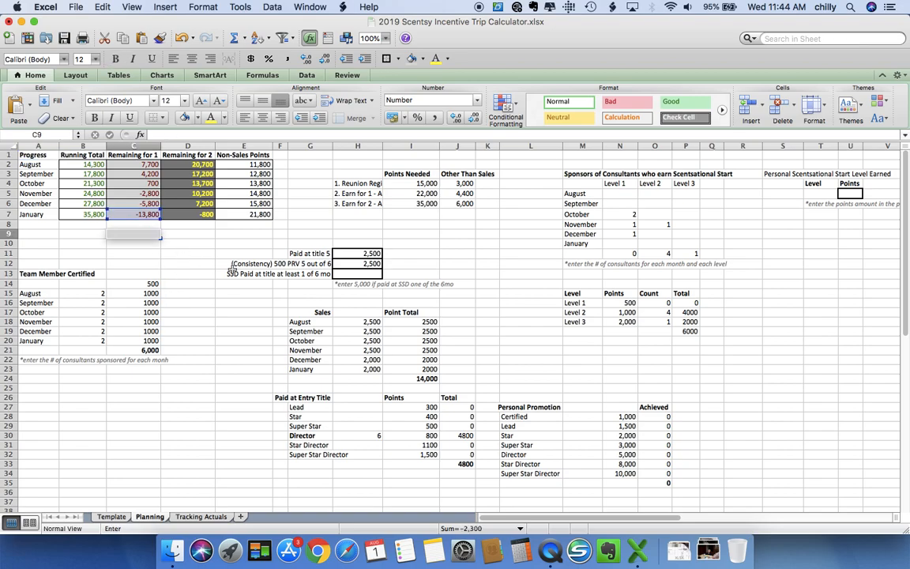
click(241, 225)
click(137, 235)
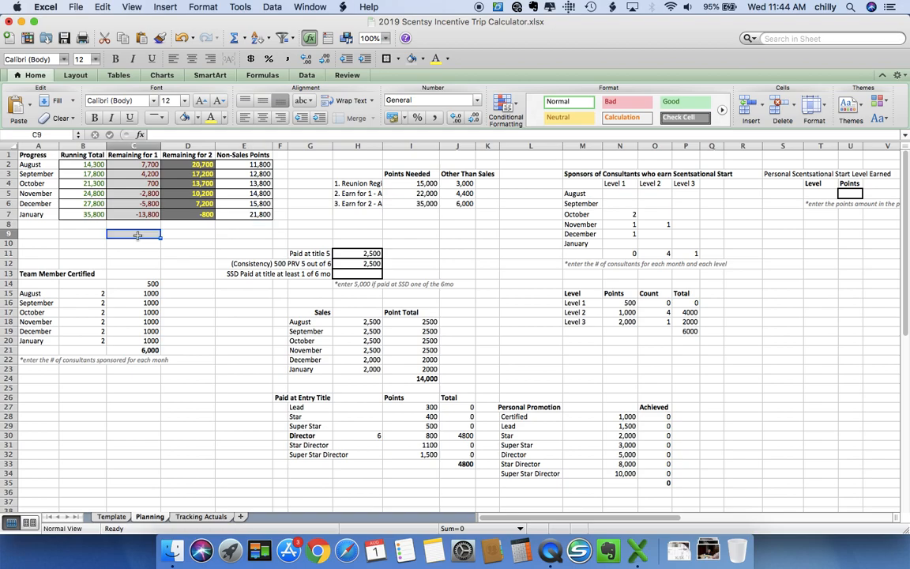
click(197, 117)
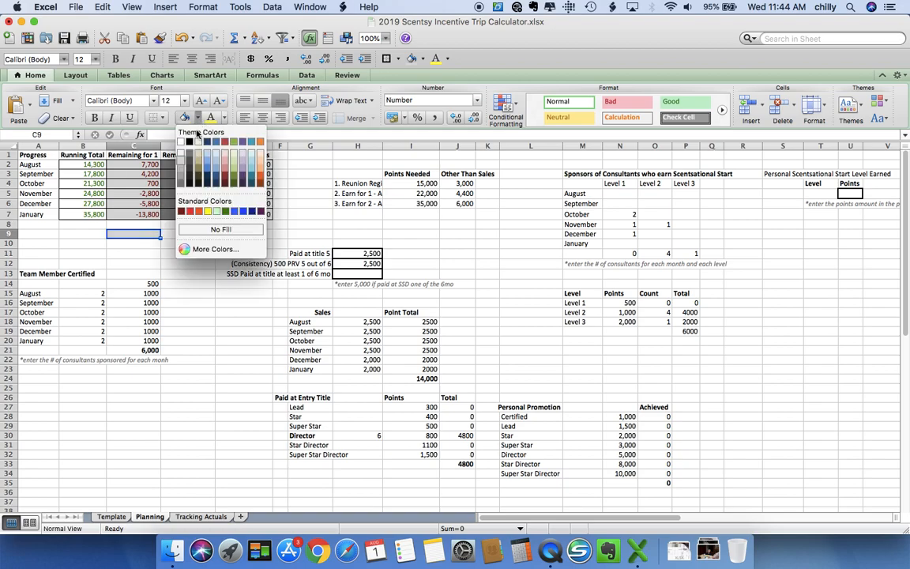
click(186, 141)
click(199, 117)
click(180, 207)
click(206, 253)
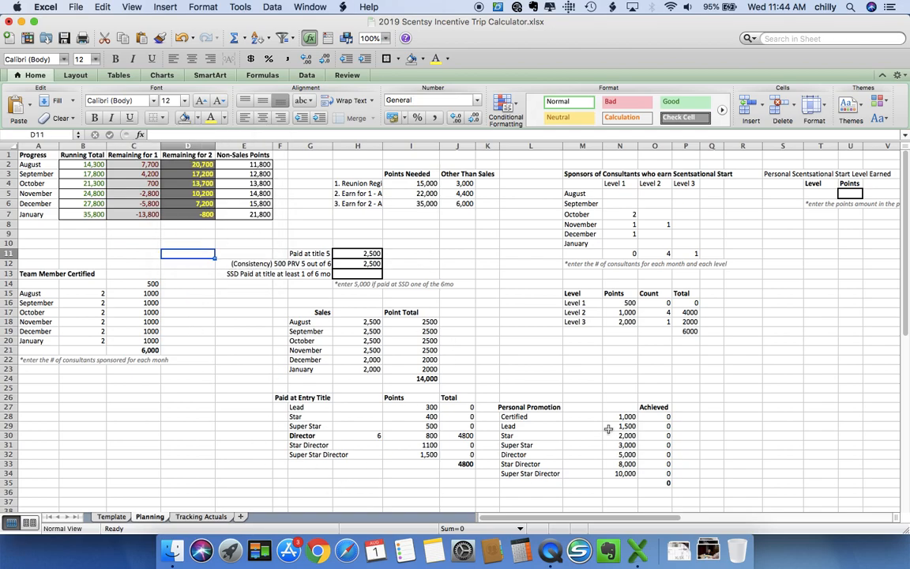
Look at the Paid at Entry Title table's heading and its first title row
click(302, 406)
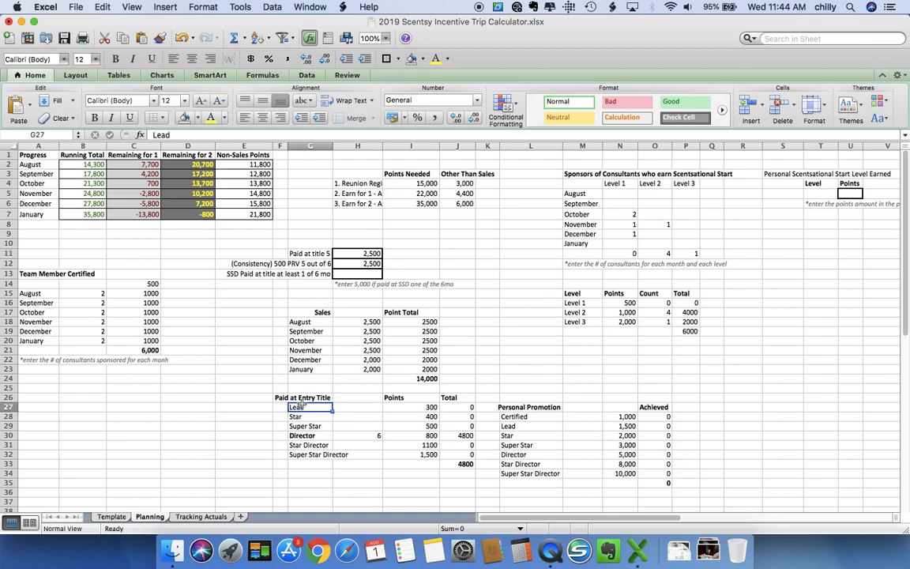
key(Left)
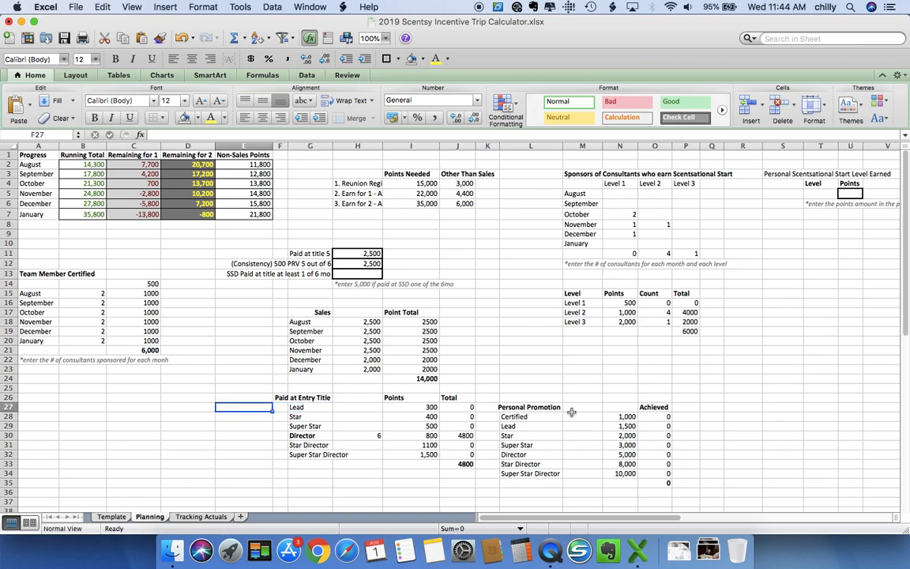
key(Up)
key(Right)
key(Right)
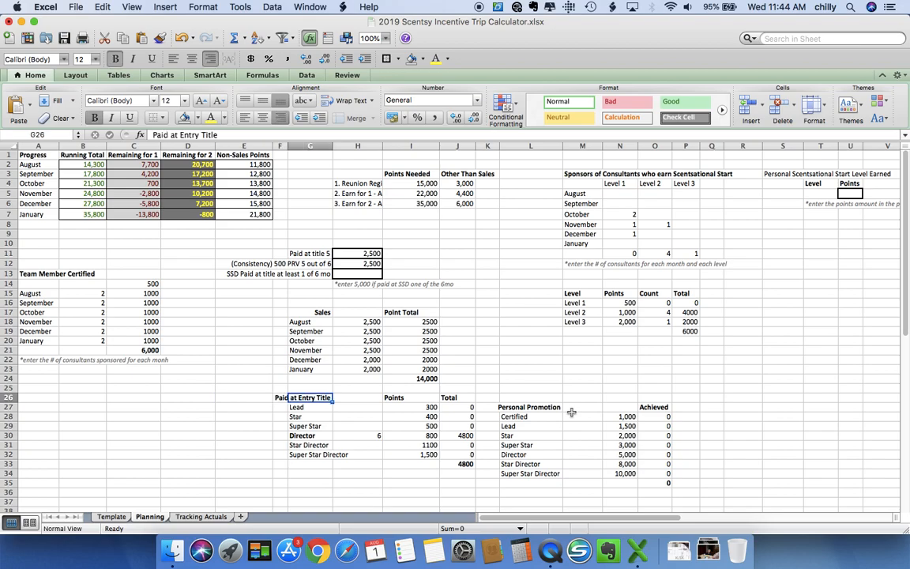
Compare the Points values per title in the Paid at Entry Title table with those in the Personal Promotion table
key(Up)
key(Up)
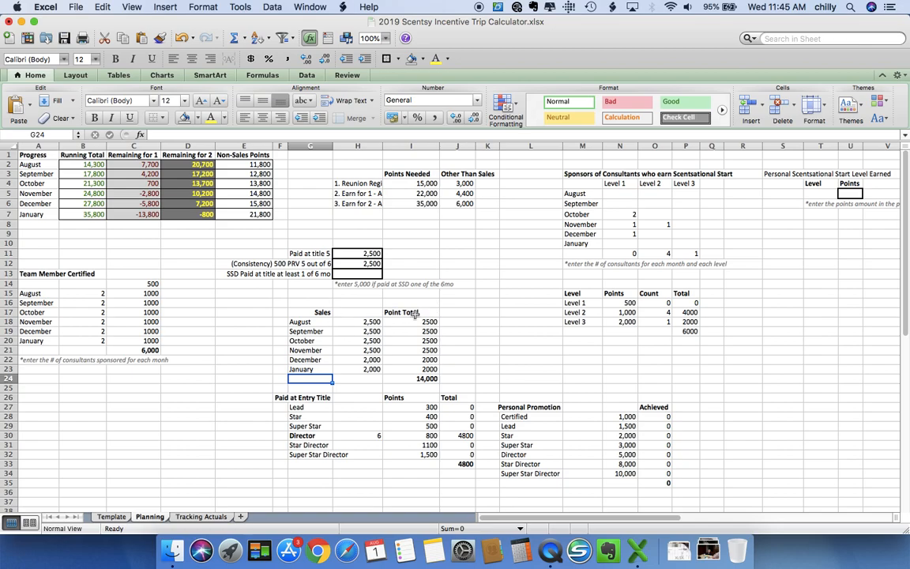
drag(412, 406, 425, 449)
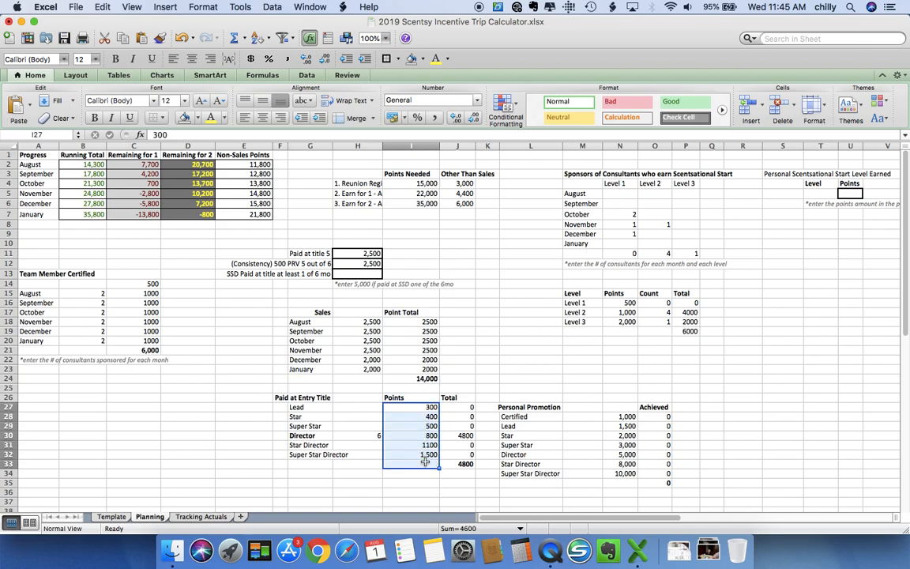
drag(621, 416, 622, 472)
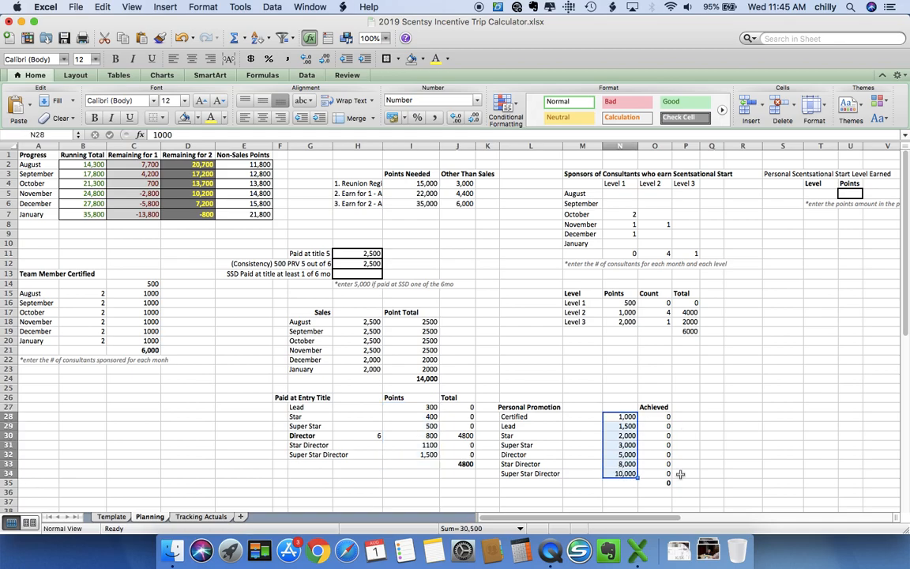
Enter 1 for both Lead and Star in the Personal Promotion table
click(584, 425)
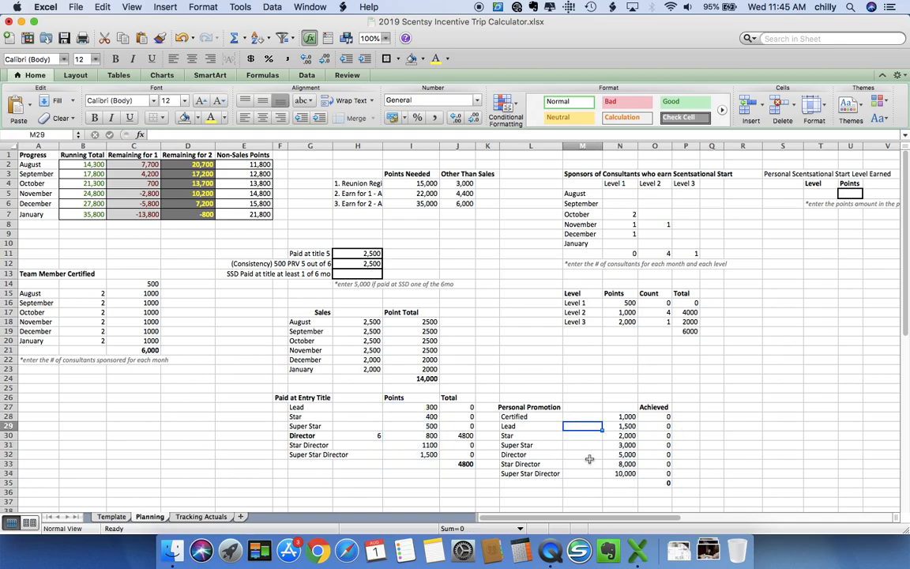
text(1)
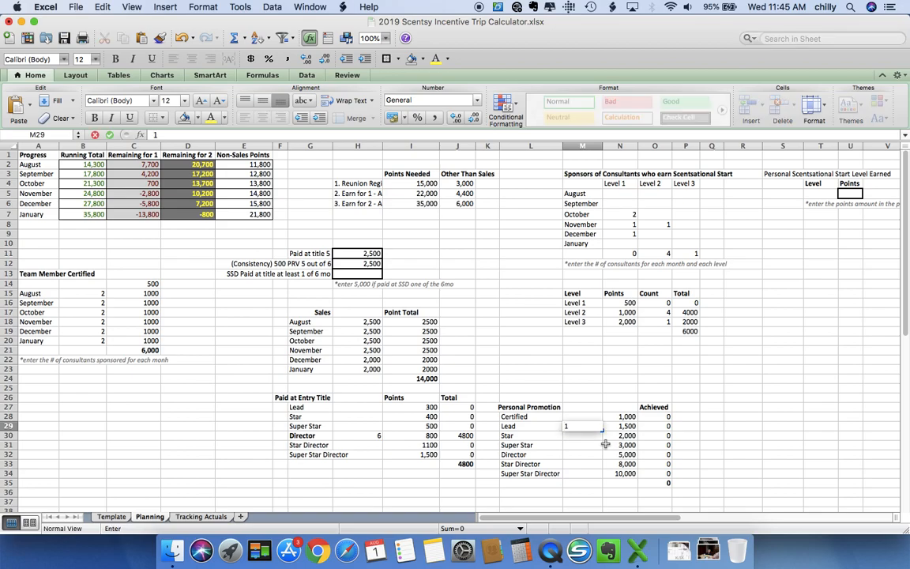
key(Return)
text(1)
key(Return)
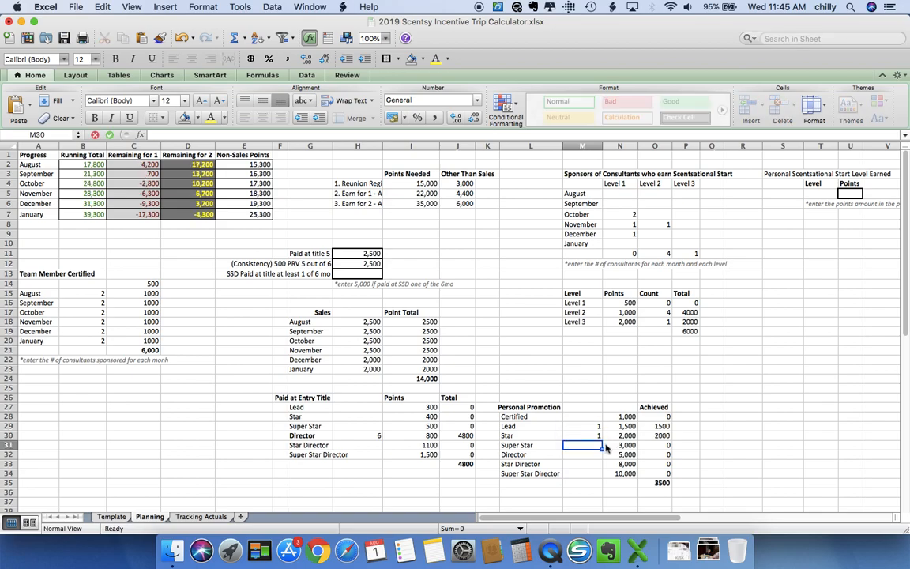
Check the Personal Promotion Achieved total and trace which cells January's Running Total formula adds up, leaving the formula as it is
click(655, 483)
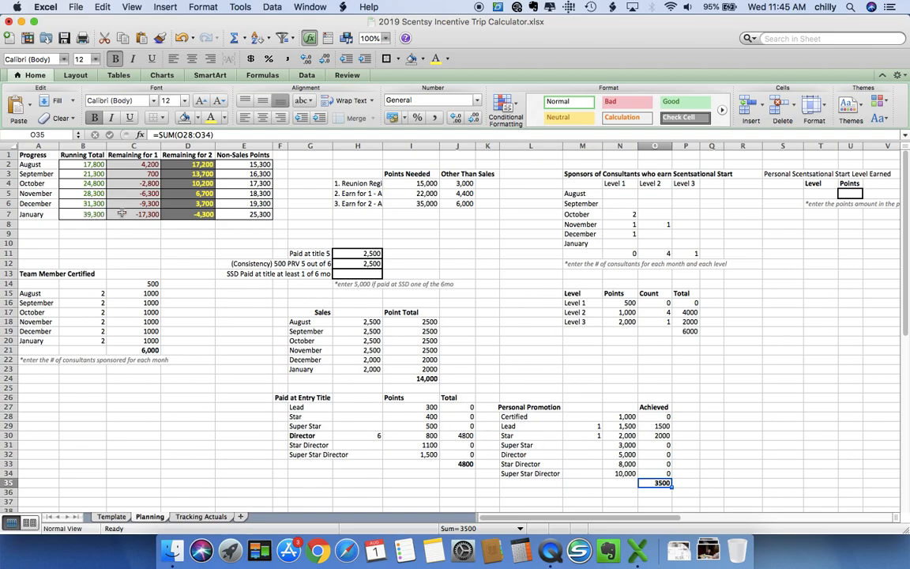
click(71, 212)
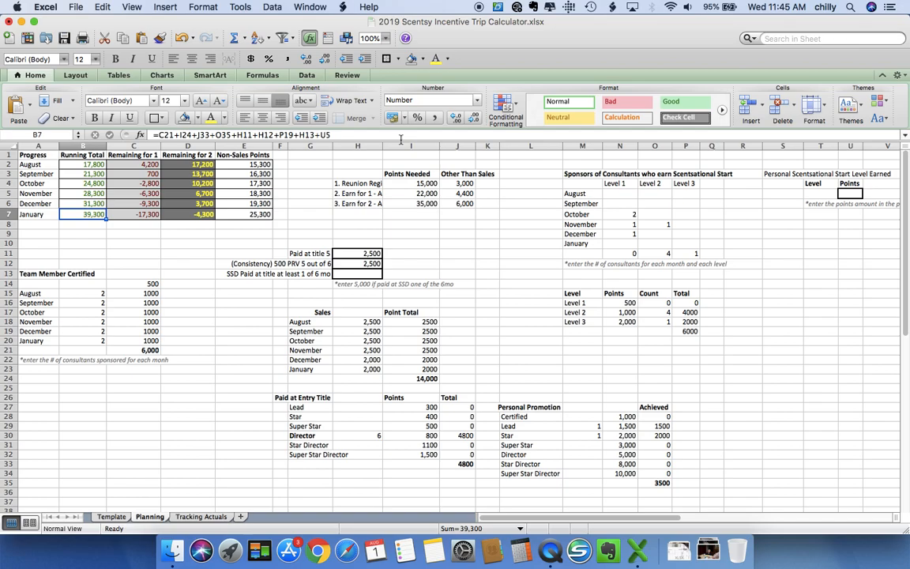
click(401, 136)
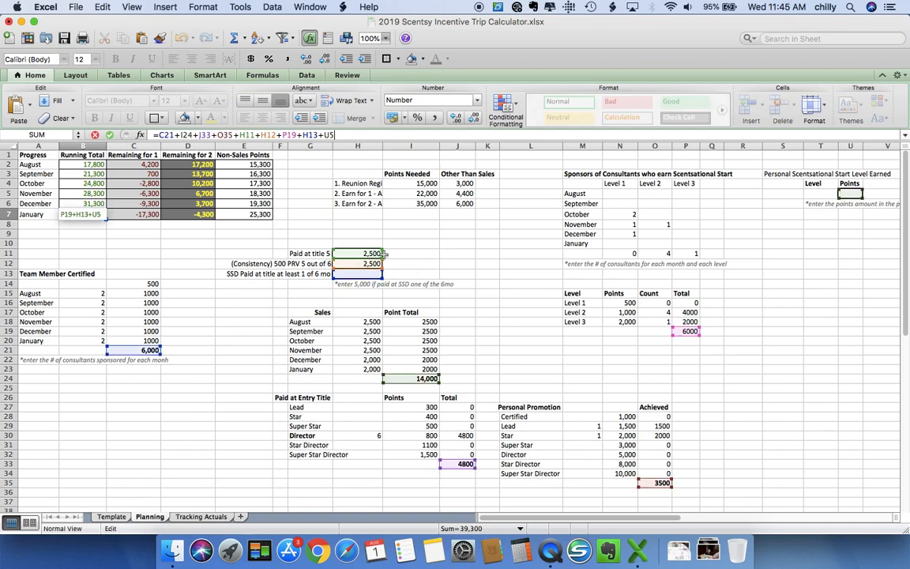
key(Escape)
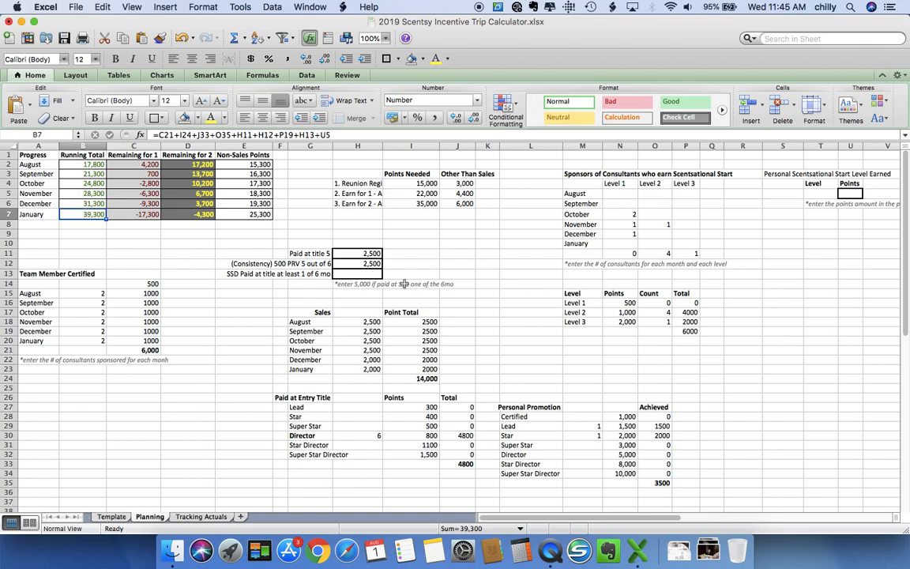
Review the three Paid at title and Consistency labels and the Director count in the Paid at Entry Title table
drag(308, 254, 305, 275)
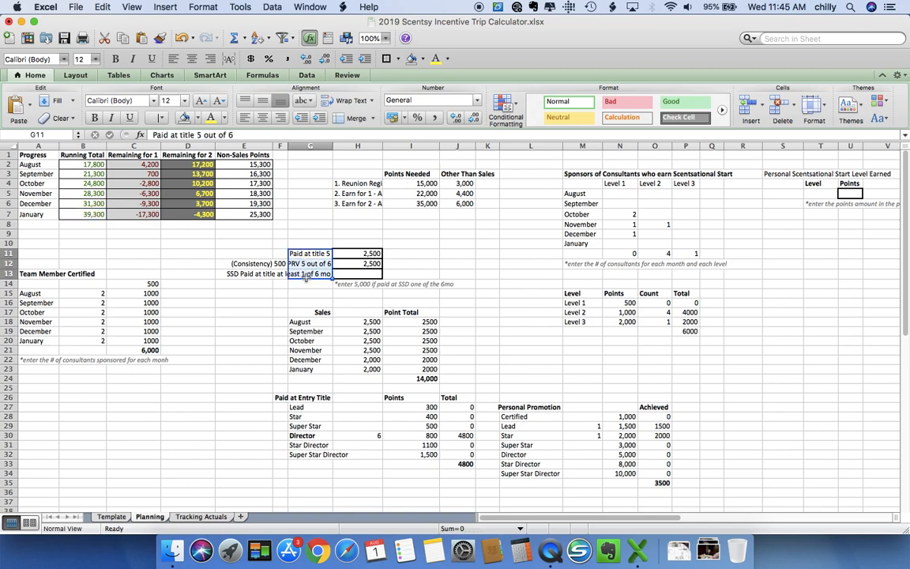
click(362, 442)
click(343, 429)
click(365, 436)
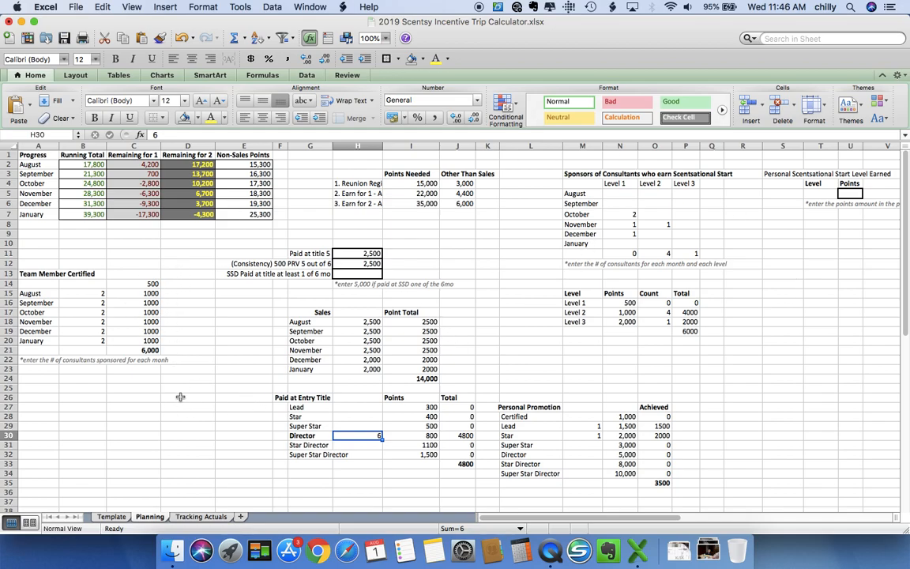
On the Tracking Actuals sheet, centre the Director count in cell H30 of the Paid at Entry Title table
click(202, 517)
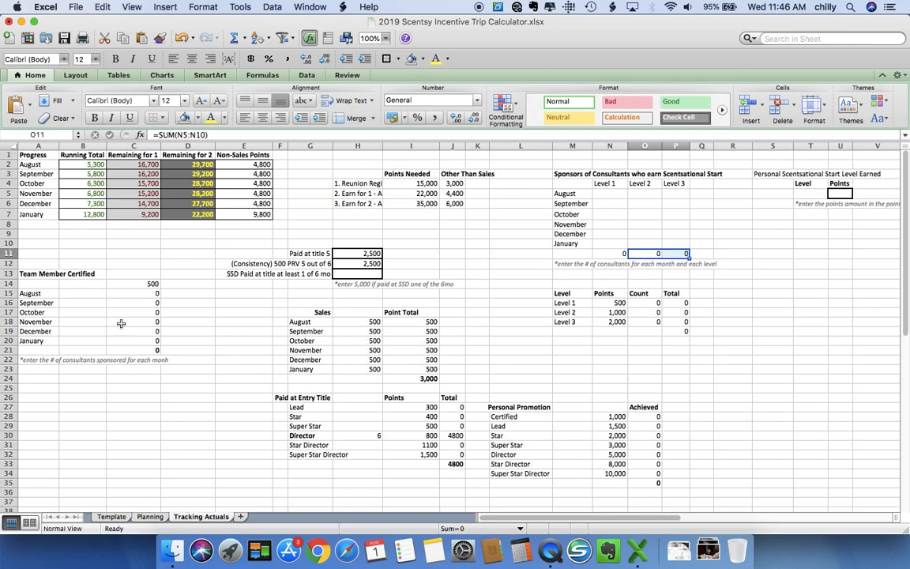
click(362, 321)
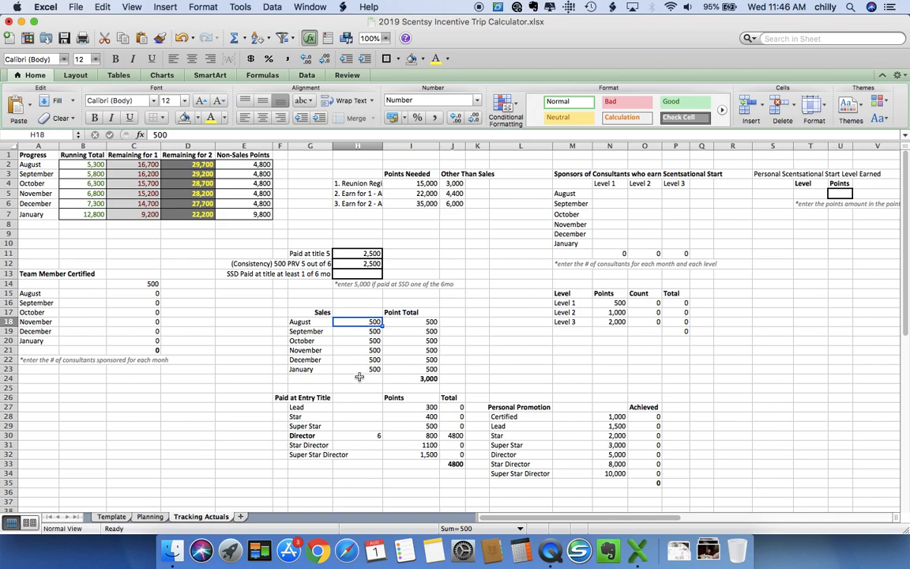
click(365, 435)
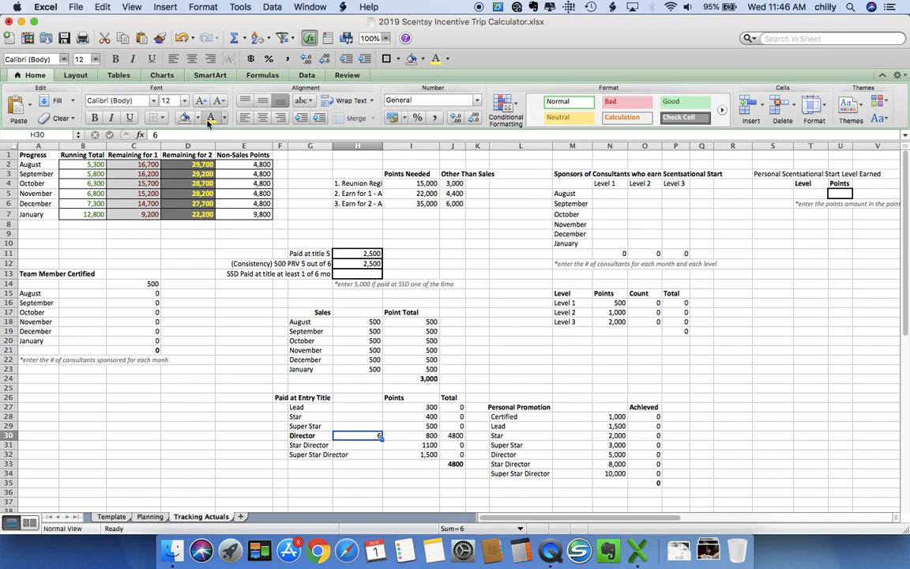
click(264, 116)
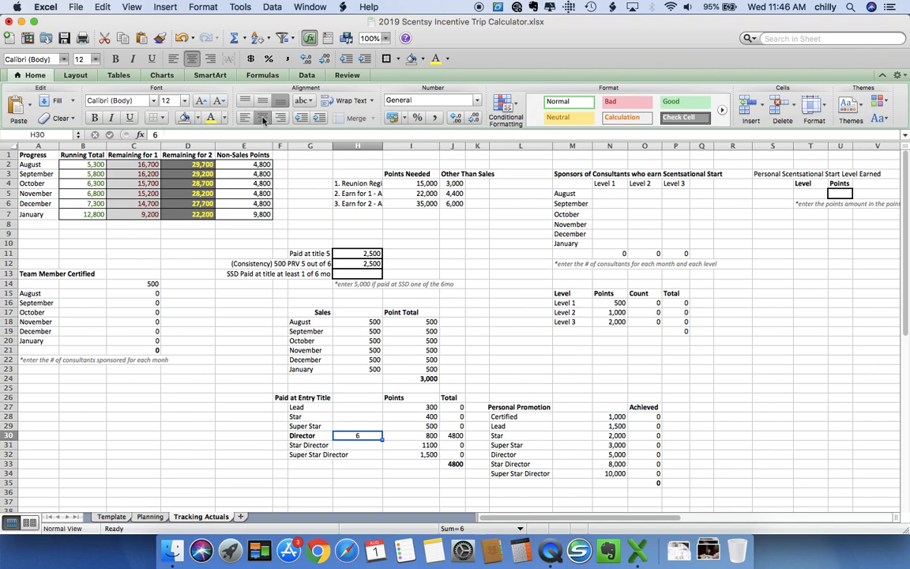
Look over January's sales and the Director row on Tracking Actuals, and switch to the Template sheet
click(344, 366)
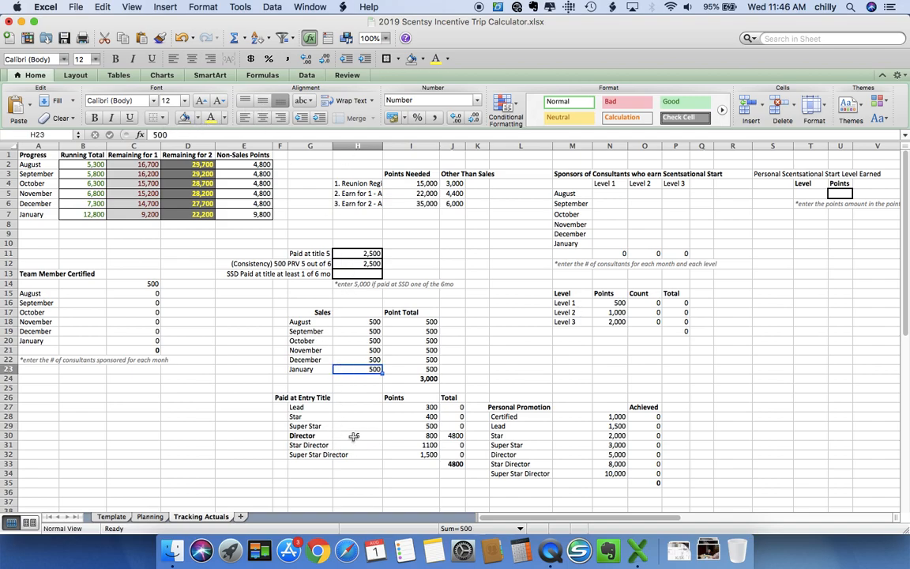
click(312, 436)
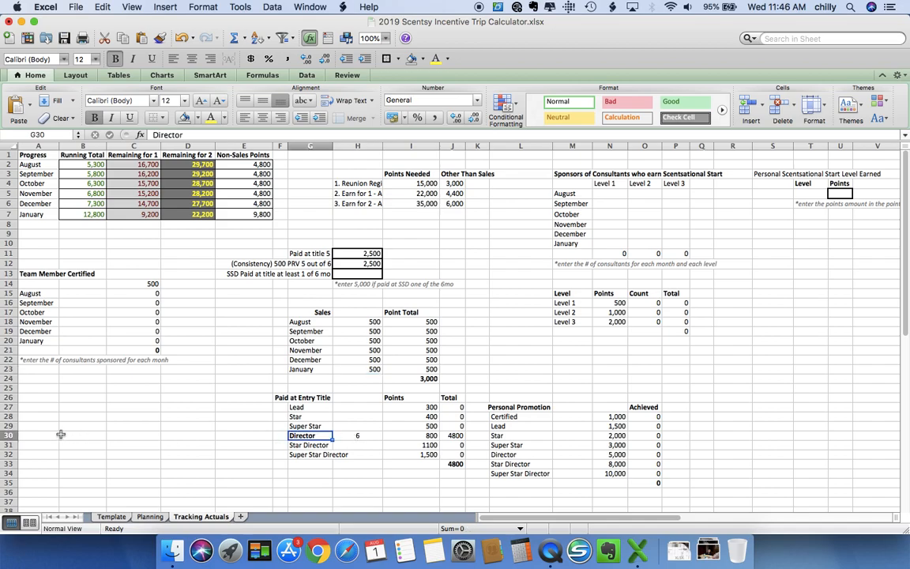
key(Right)
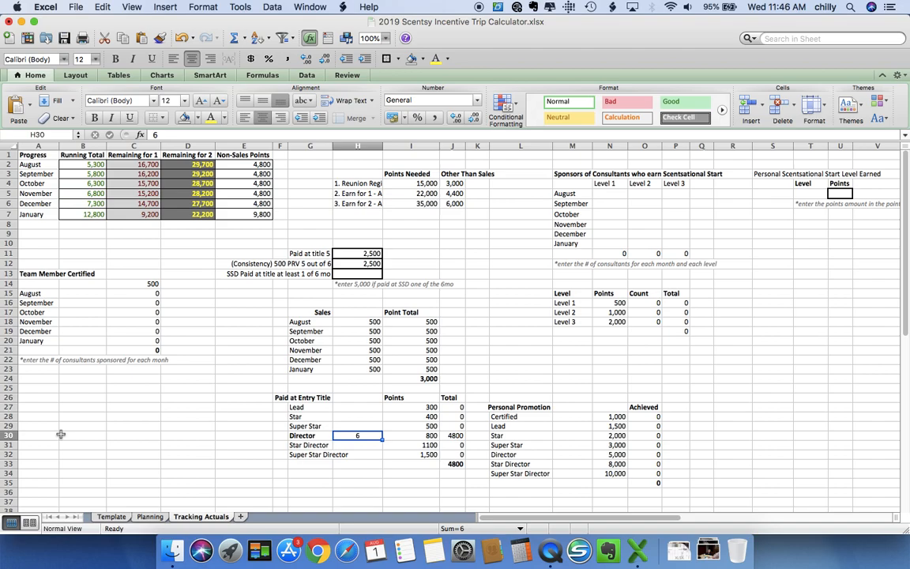
key(Down)
key(Right)
click(111, 516)
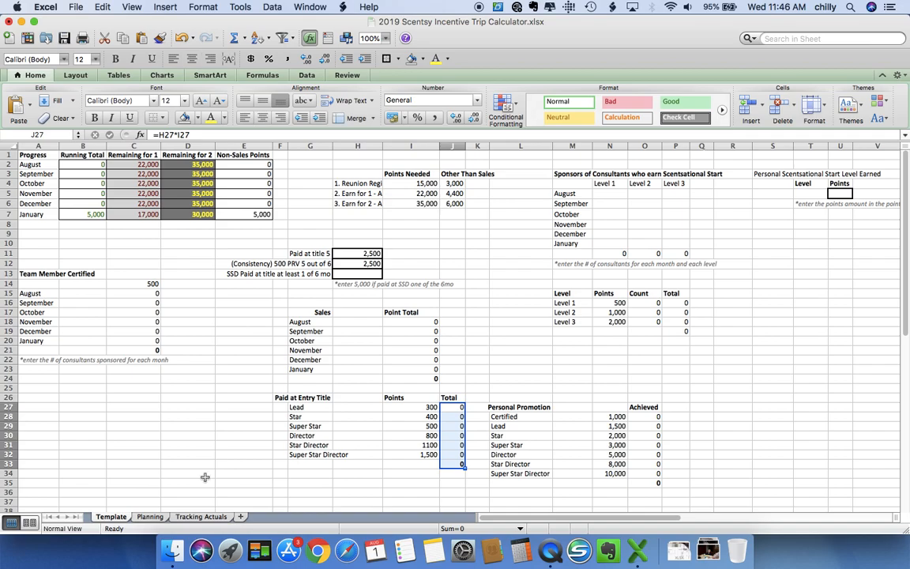